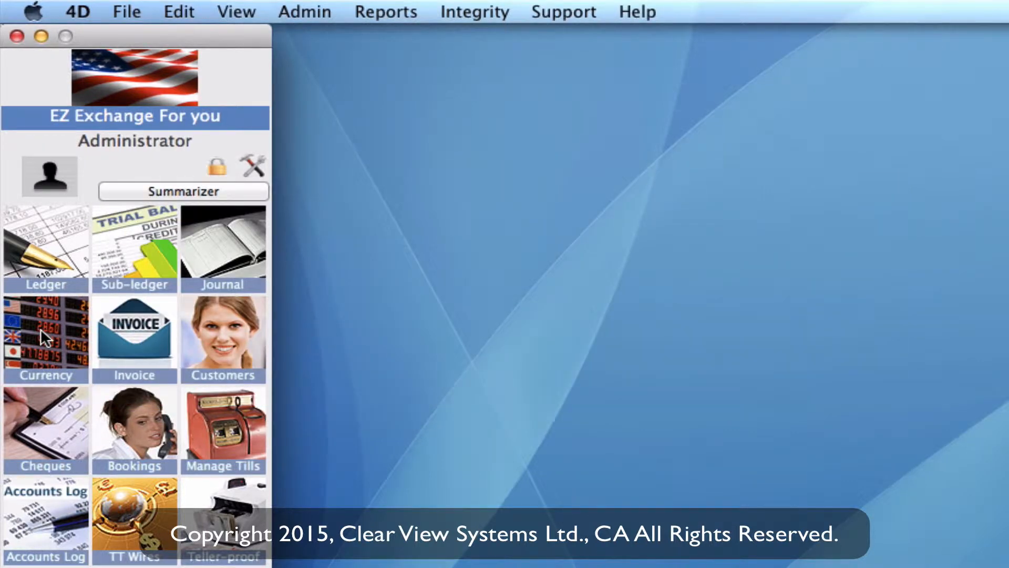
# Set the USD currency to accept cheques in its view options, save the record and close the currency list.
pyautogui.click(39, 328)
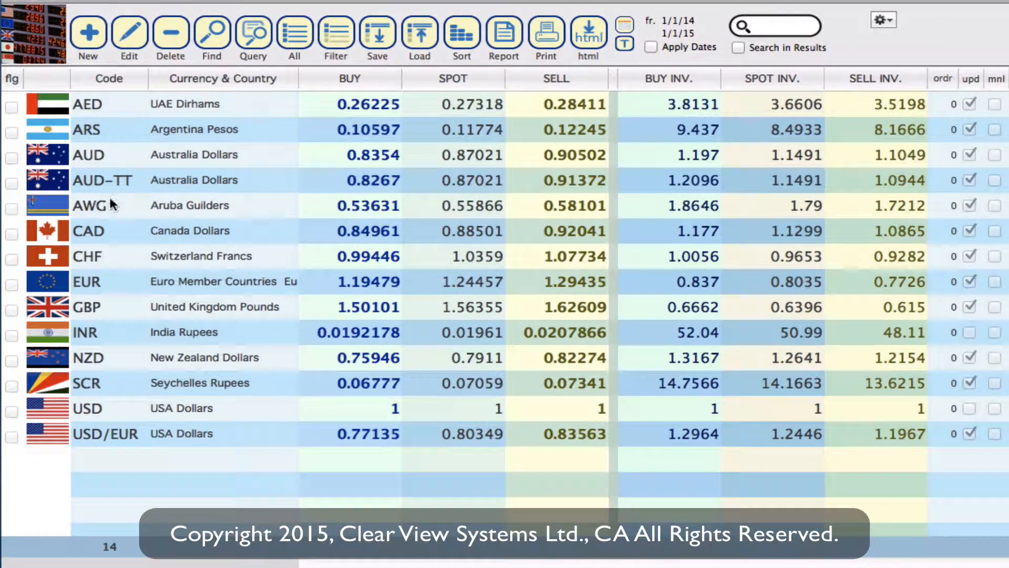
pyautogui.click(95, 412)
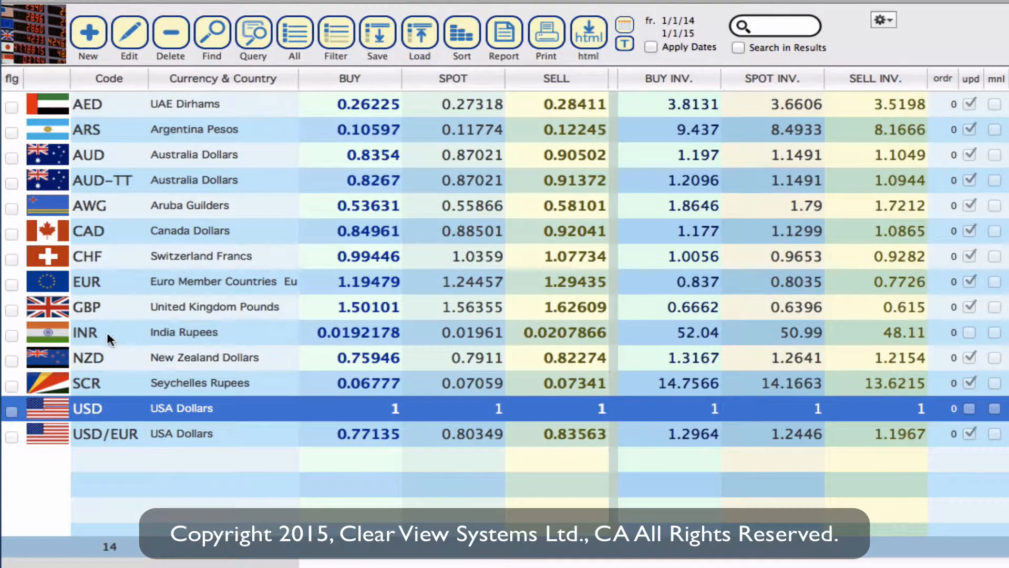
pyautogui.click(129, 31)
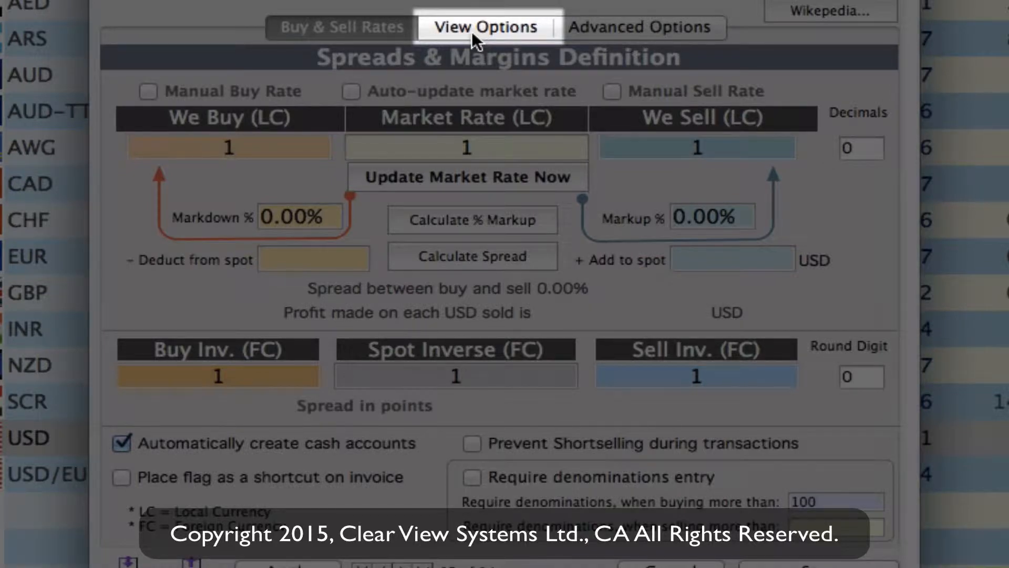
pyautogui.click(472, 31)
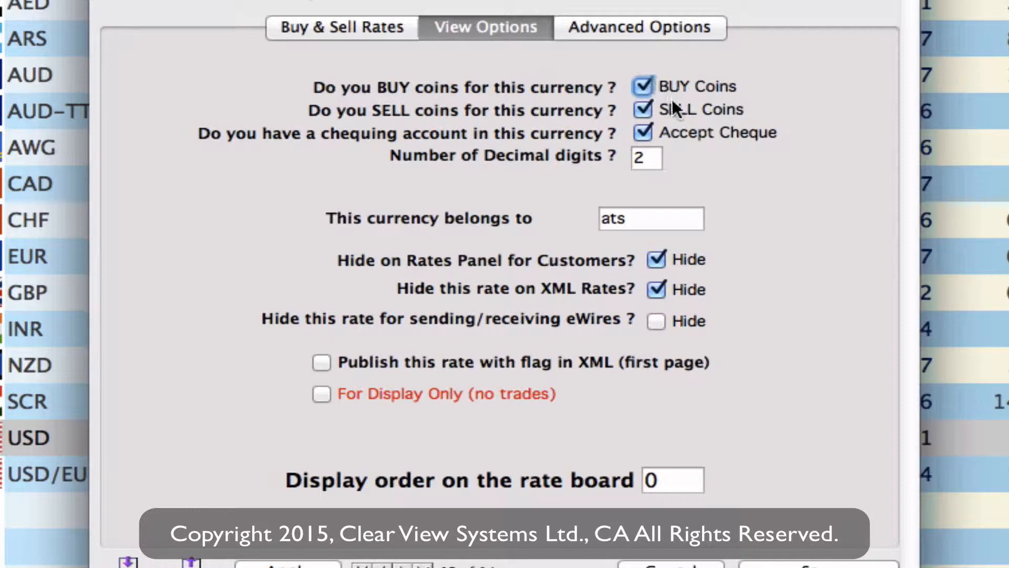
pyautogui.click(644, 130)
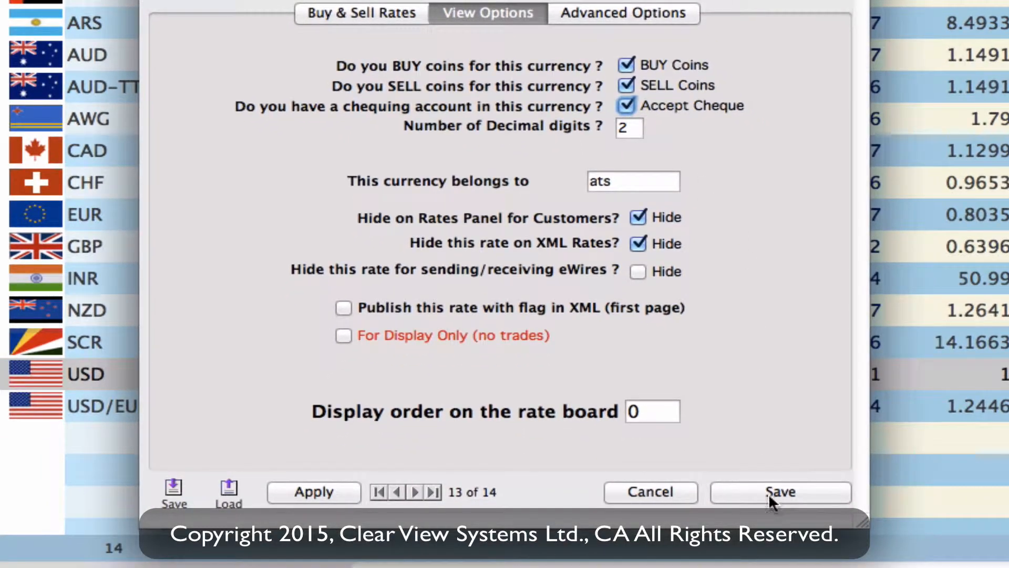
pyautogui.click(770, 493)
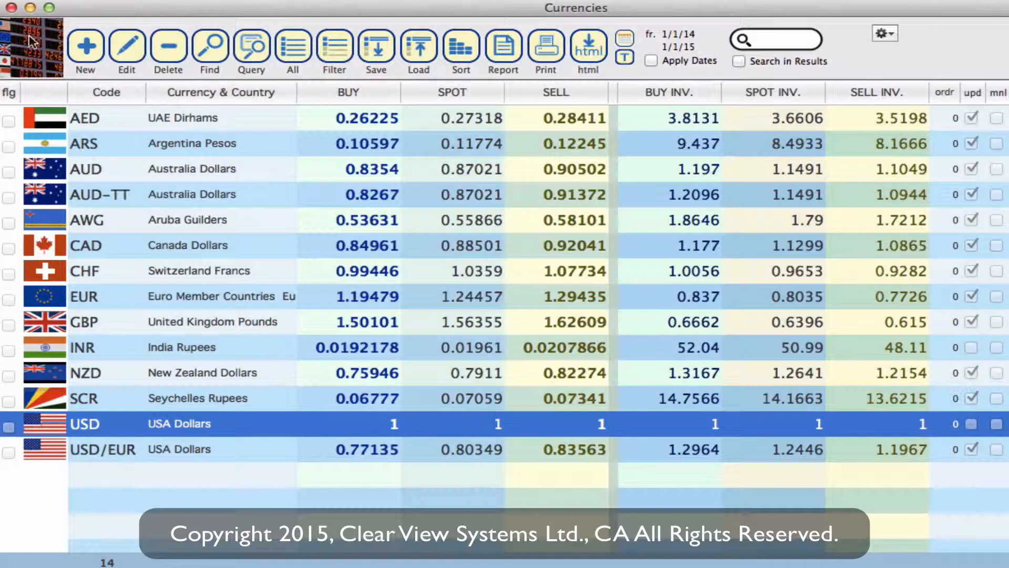
pyautogui.click(11, 7)
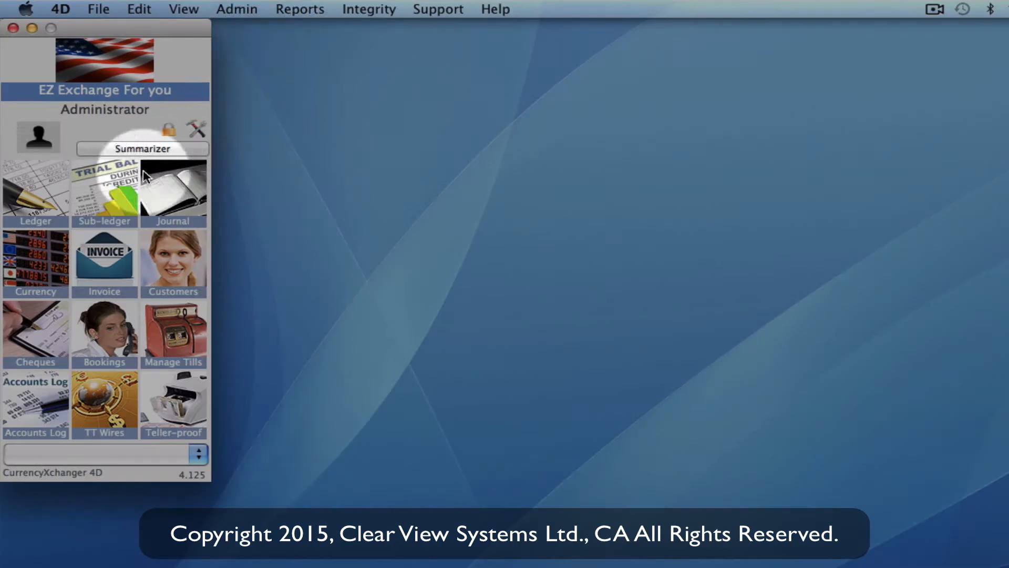
# List all accounts in the sub-ledger and look through the account headings for the cheque accounts.
pyautogui.click(93, 193)
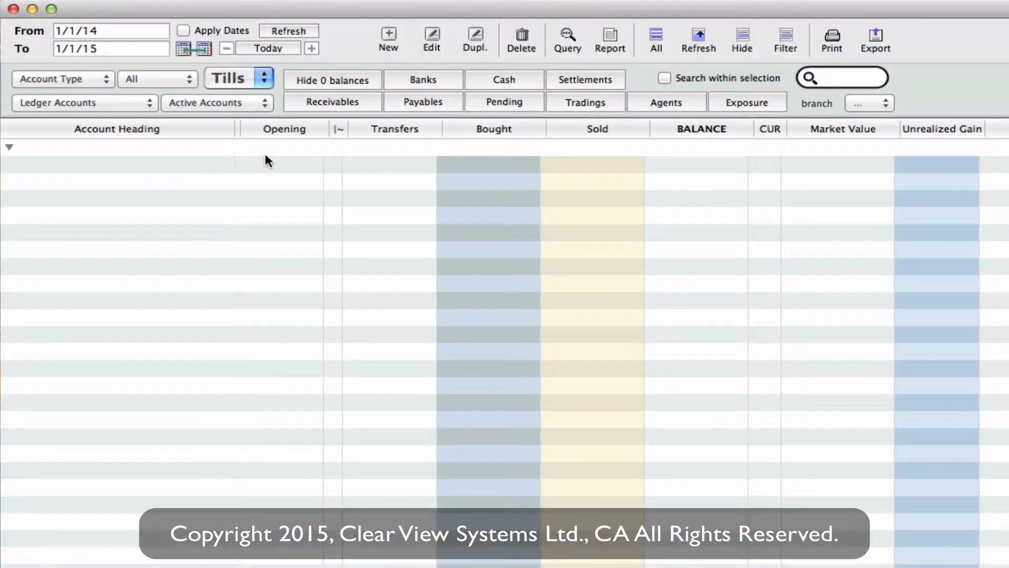
pyautogui.click(664, 35)
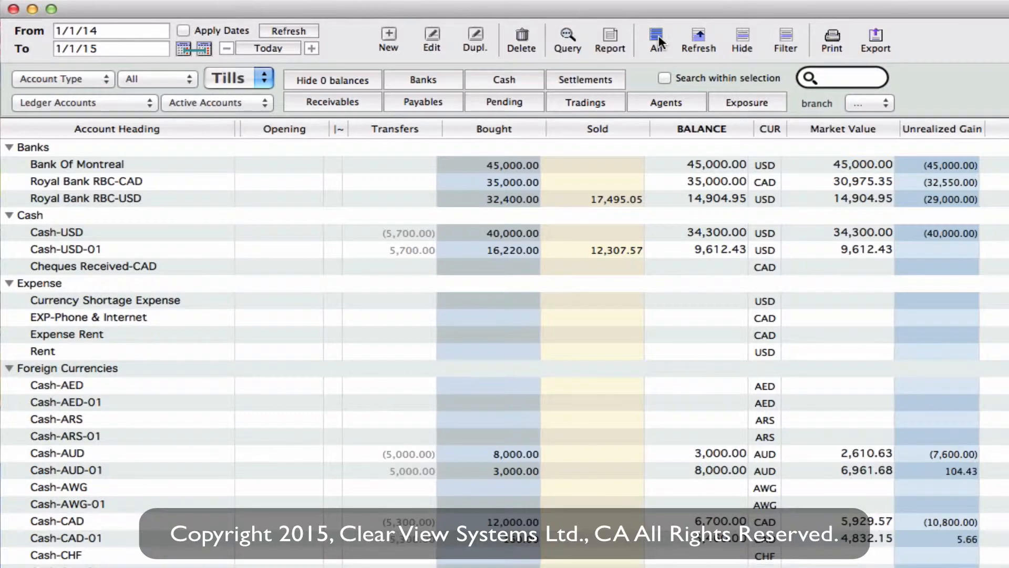
pyautogui.scroll(-10, 505, 353)
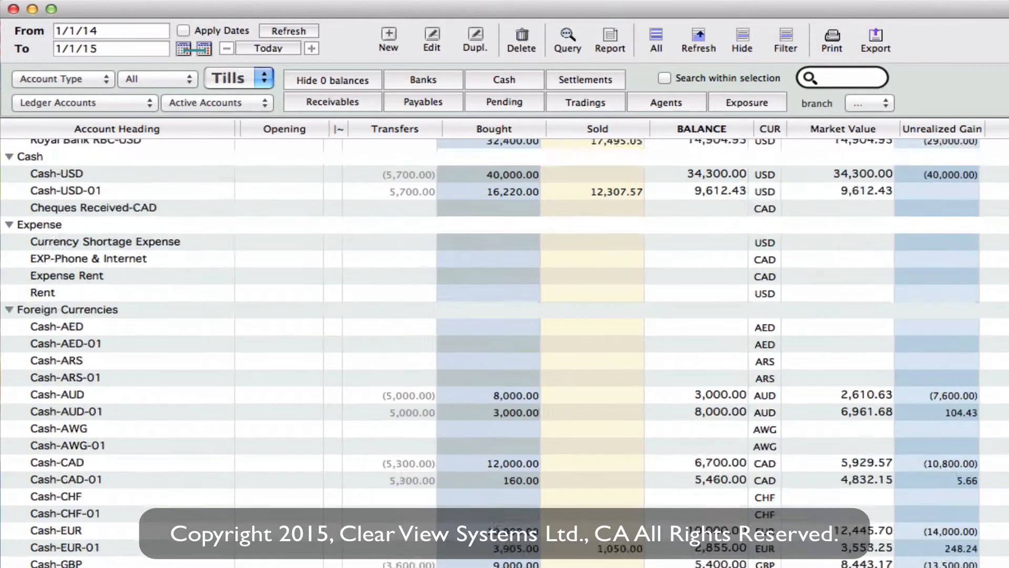
pyautogui.scroll(-6, 329, 431)
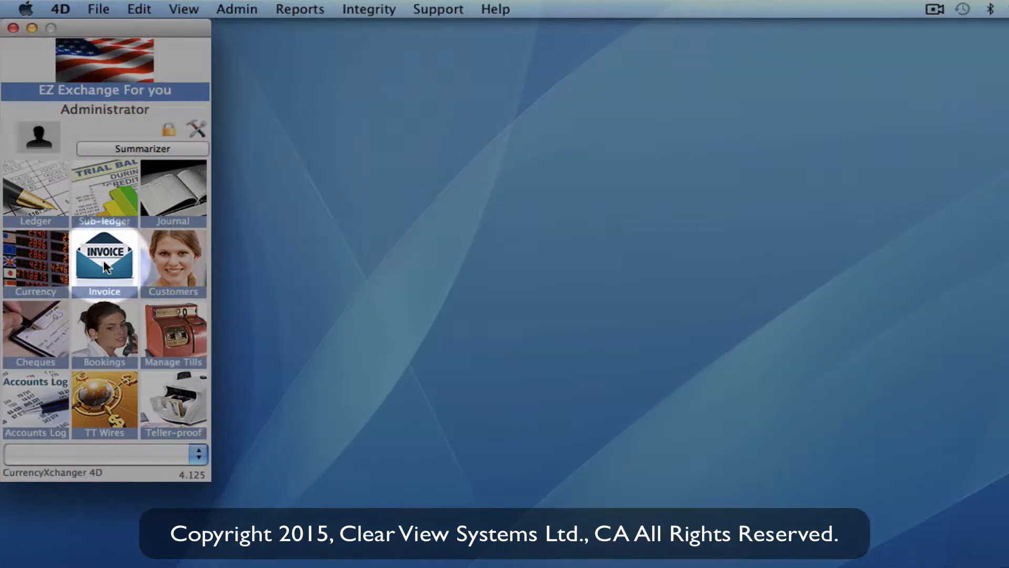
# Create a new invoice and assign the existing customer found by searching for her first name.
pyautogui.click(105, 263)
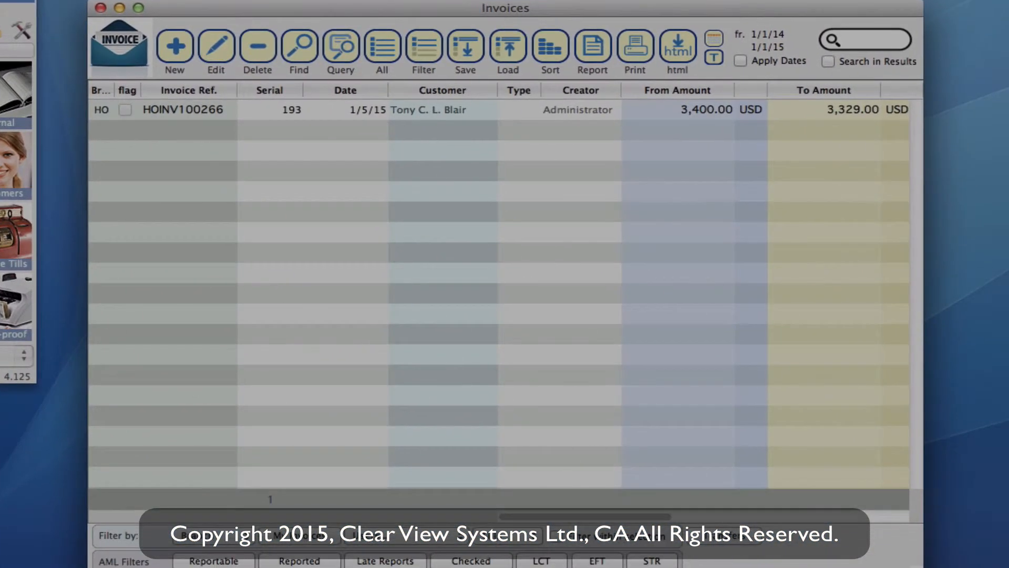
pyautogui.click(180, 48)
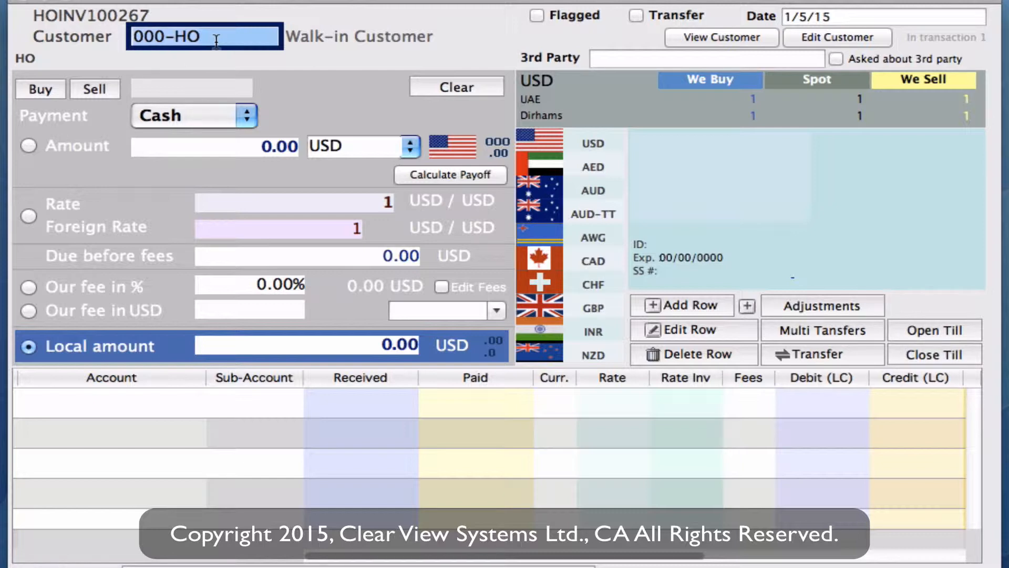
pyautogui.write('jess')
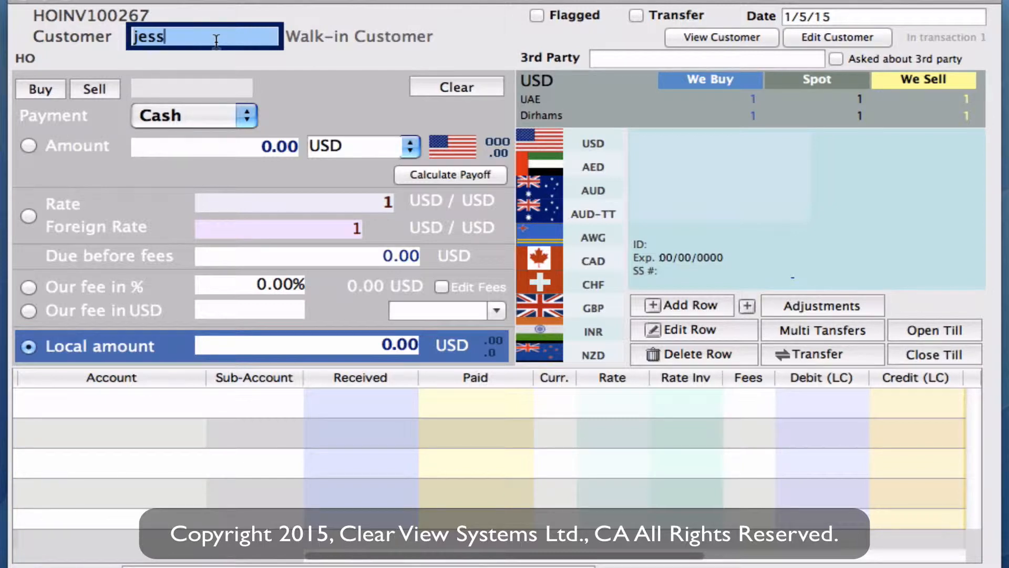
pyautogui.write('ica')
pyautogui.press('Return')
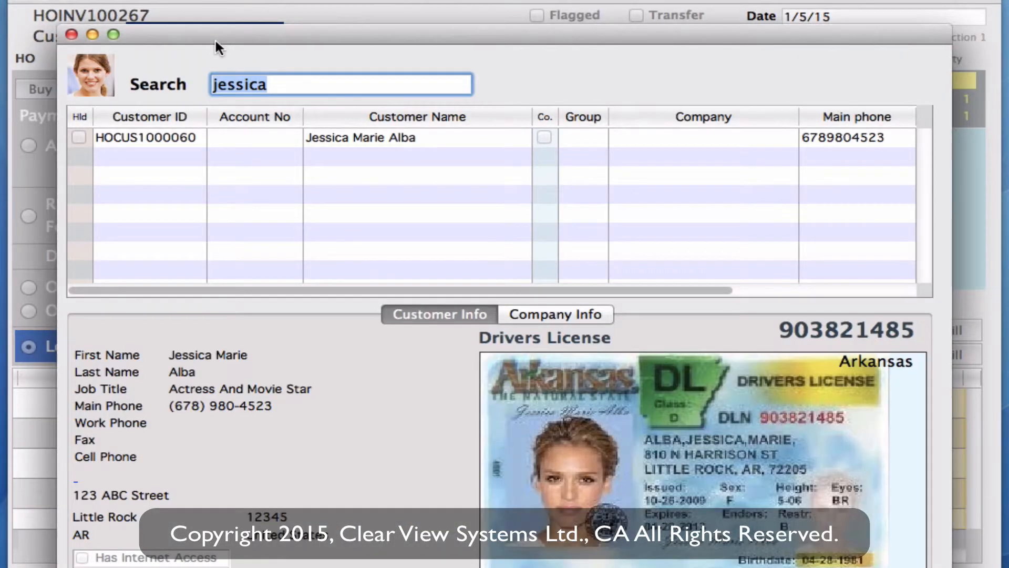
pyautogui.click(326, 138)
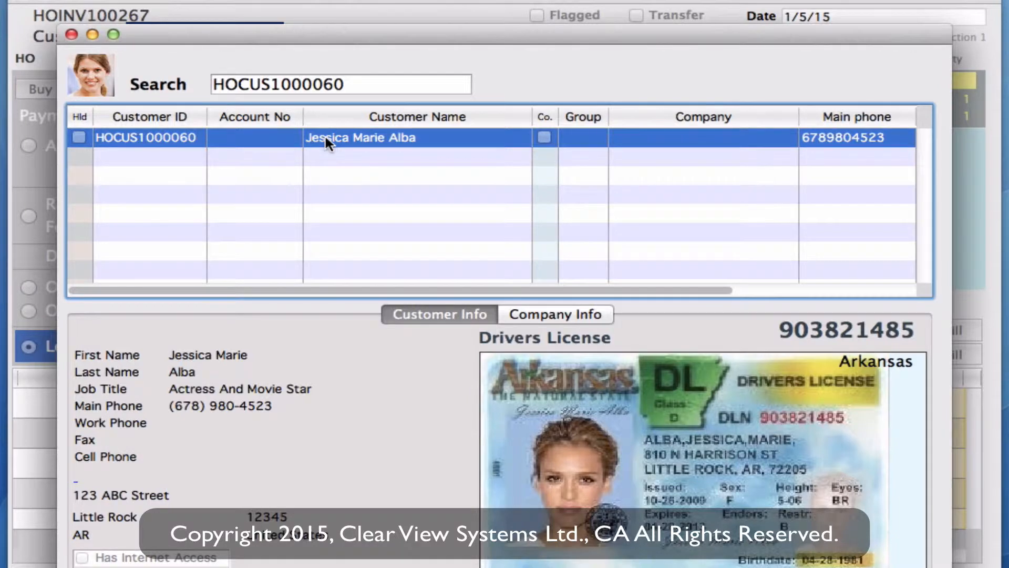
pyautogui.doubleClick(325, 138)
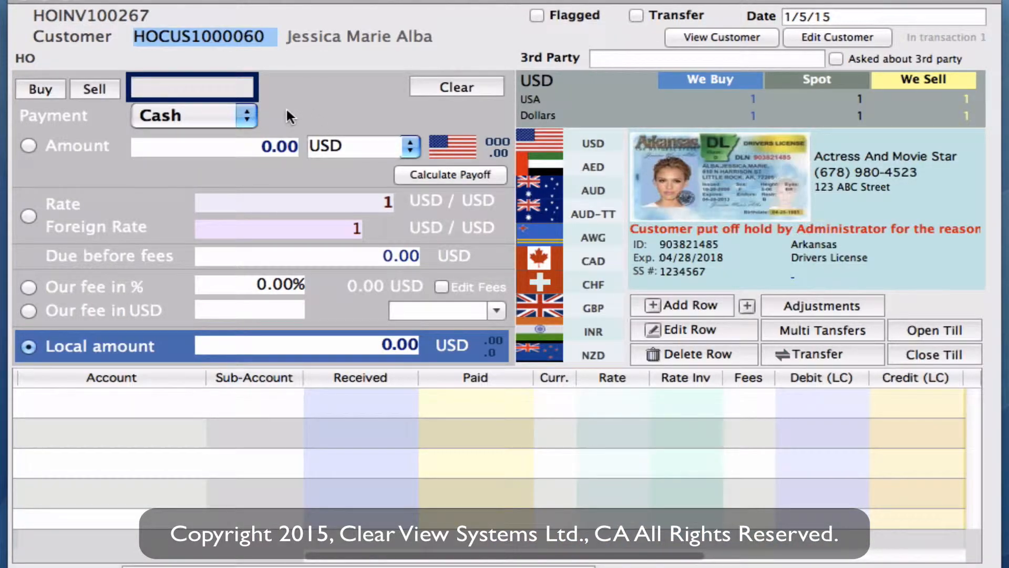
# Set the transaction to a buy with payment by cheque and an amount of 3500 USD.
pyautogui.press('b')
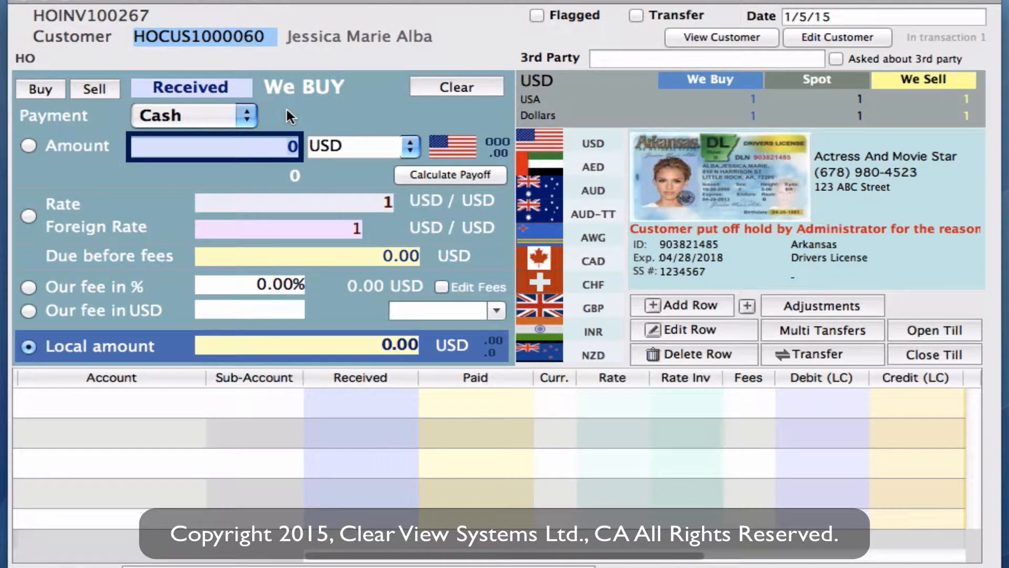
pyautogui.click(247, 126)
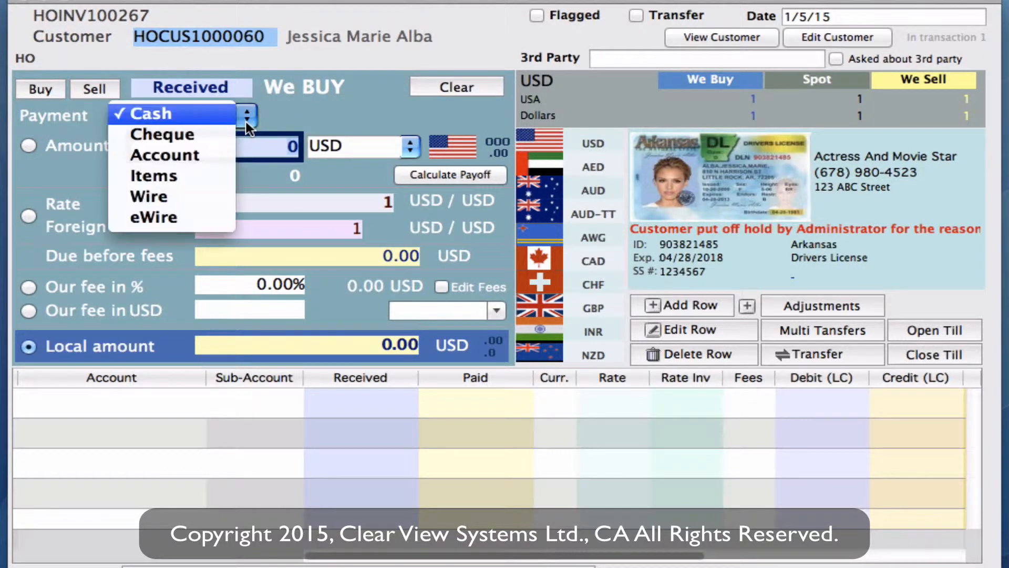
pyautogui.click(183, 134)
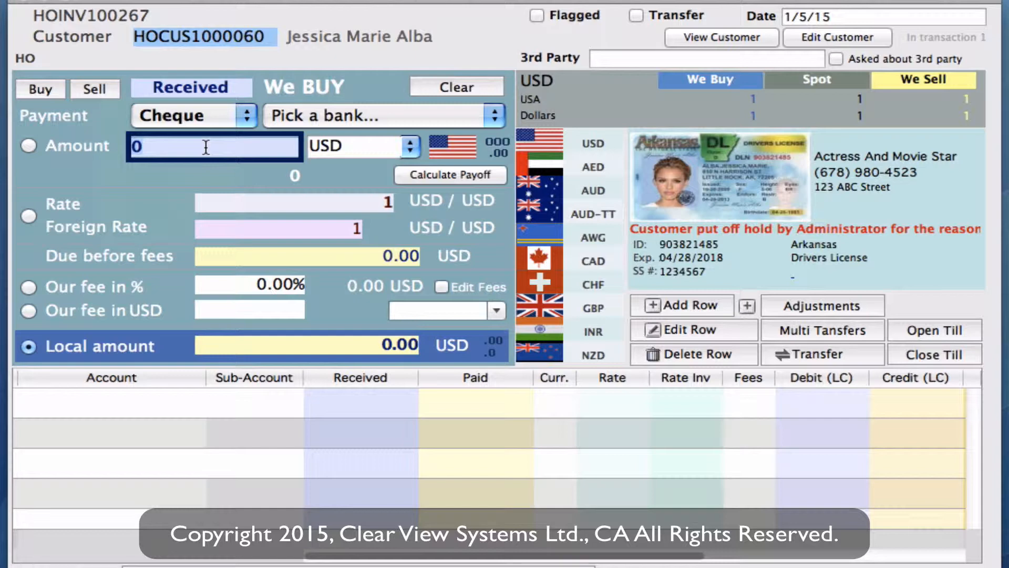
pyautogui.write('3500')
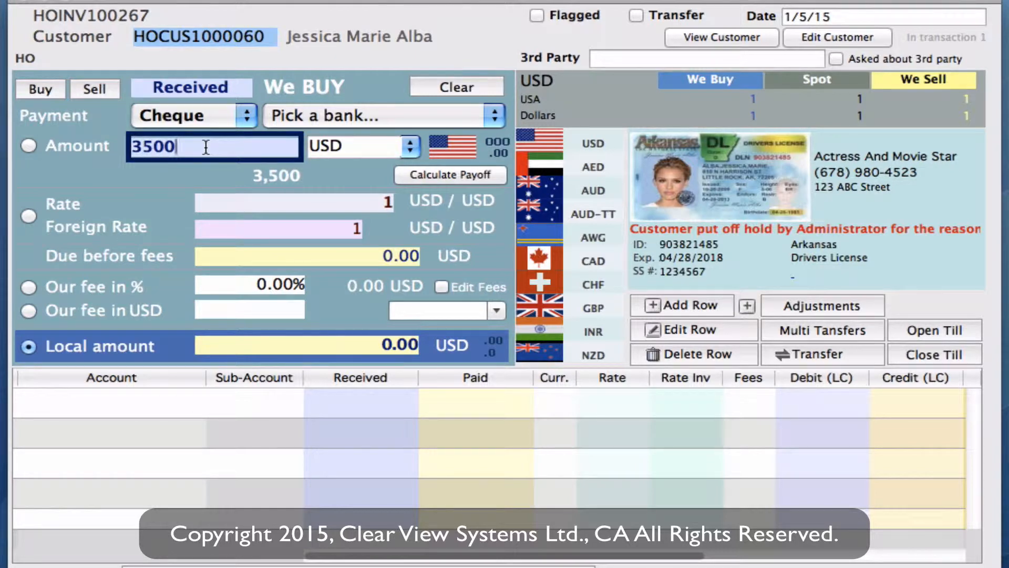
pyautogui.press('Tab')
# Charge a 2% fee plus a flat fee of 3 USD on the cheque.
pyautogui.press('Tab')
pyautogui.press('Tab')
pyautogui.press('Tab')
pyautogui.press('Tab')
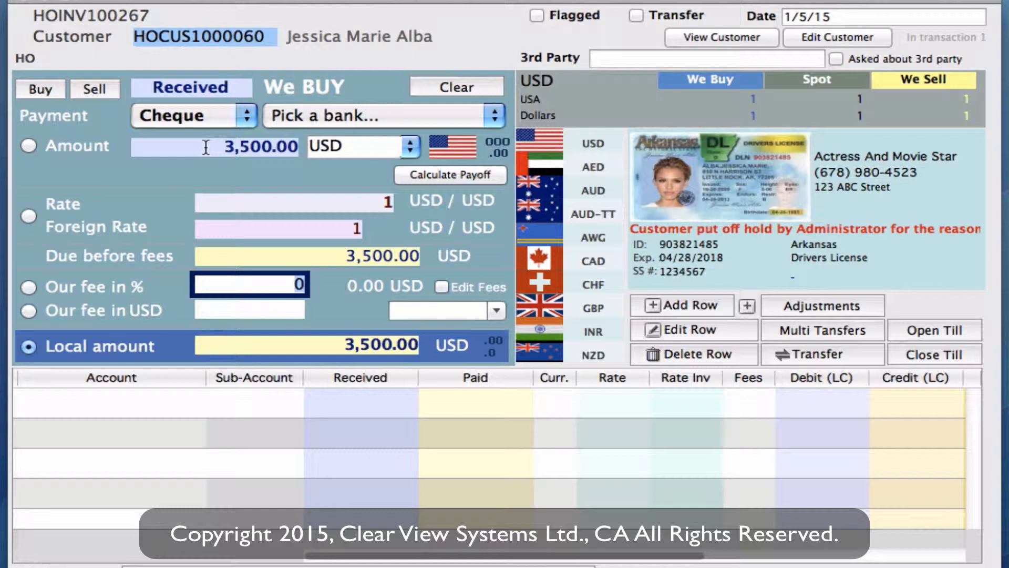
pyautogui.write('2')
pyautogui.press('Tab')
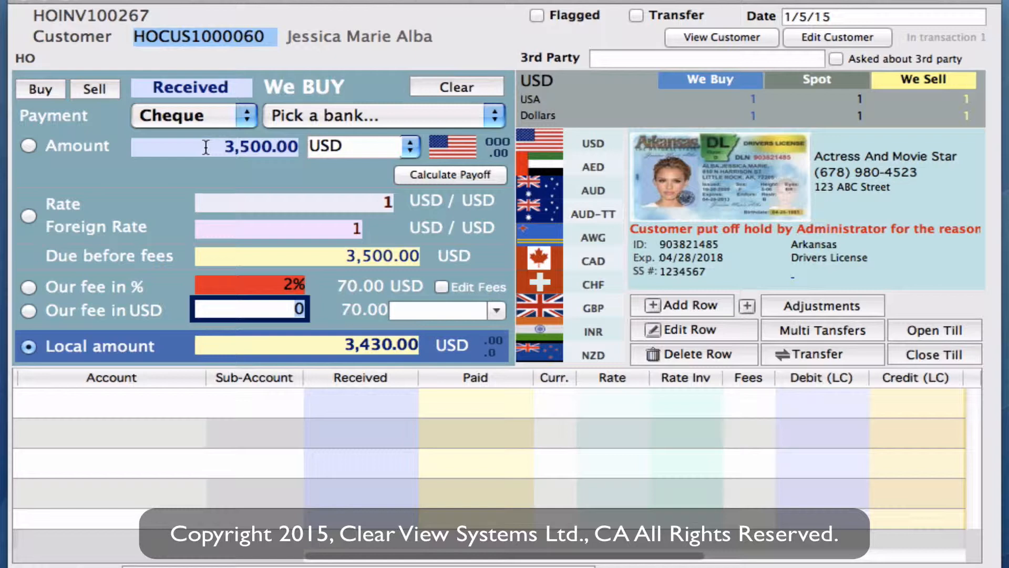
pyautogui.write('3')
pyautogui.press('Tab')
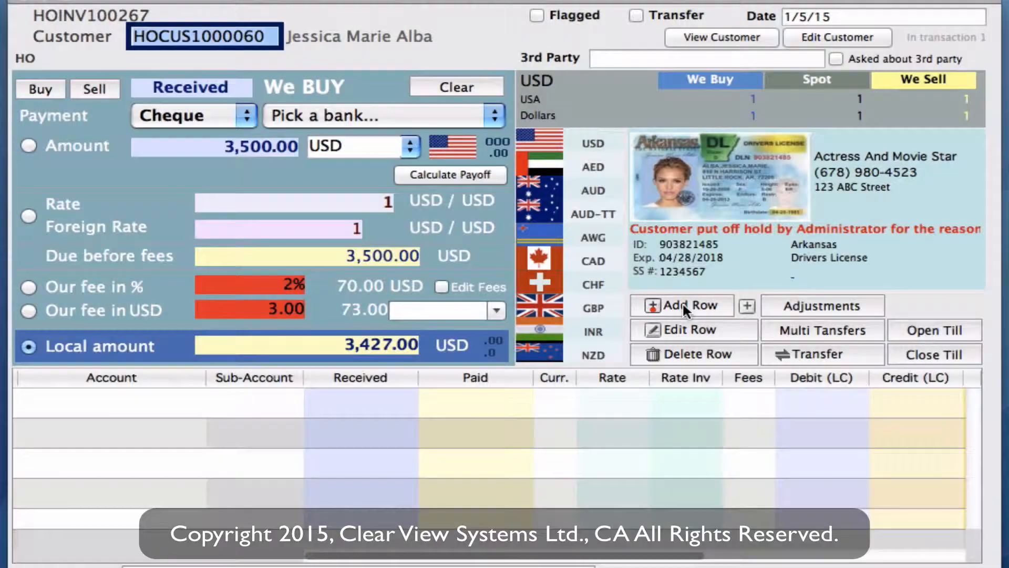
# Add the cheque as an invoice row and enter the cheque number, keeping 1/5/15 as the due date.
pyautogui.click(684, 306)
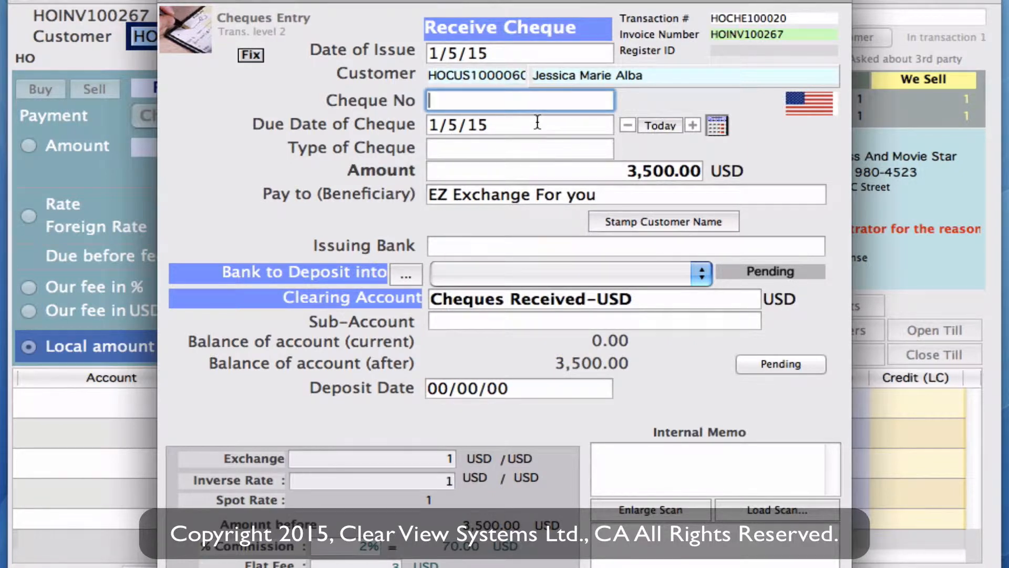
pyautogui.write('234586')
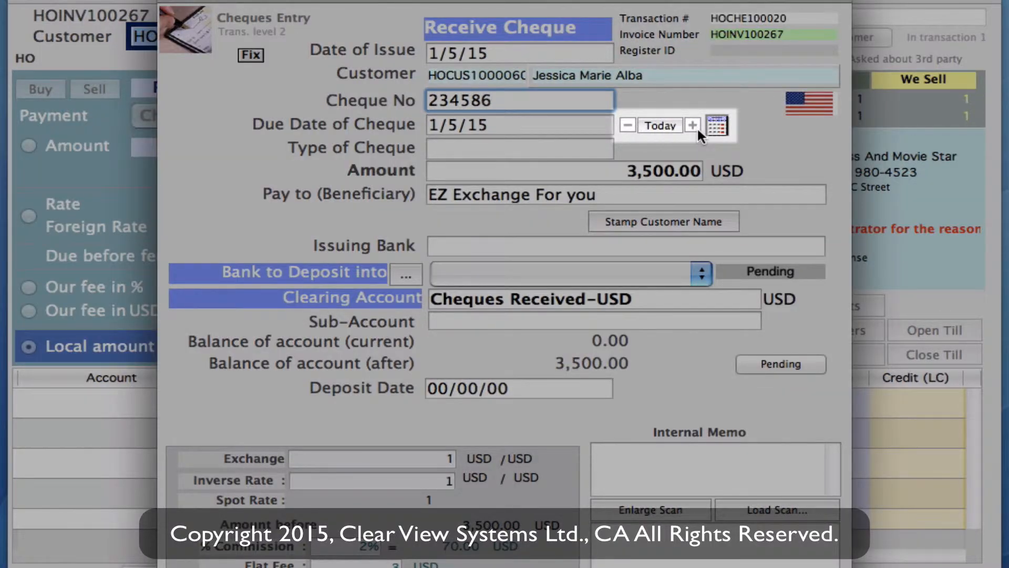
pyautogui.click(694, 126)
pyautogui.click(627, 123)
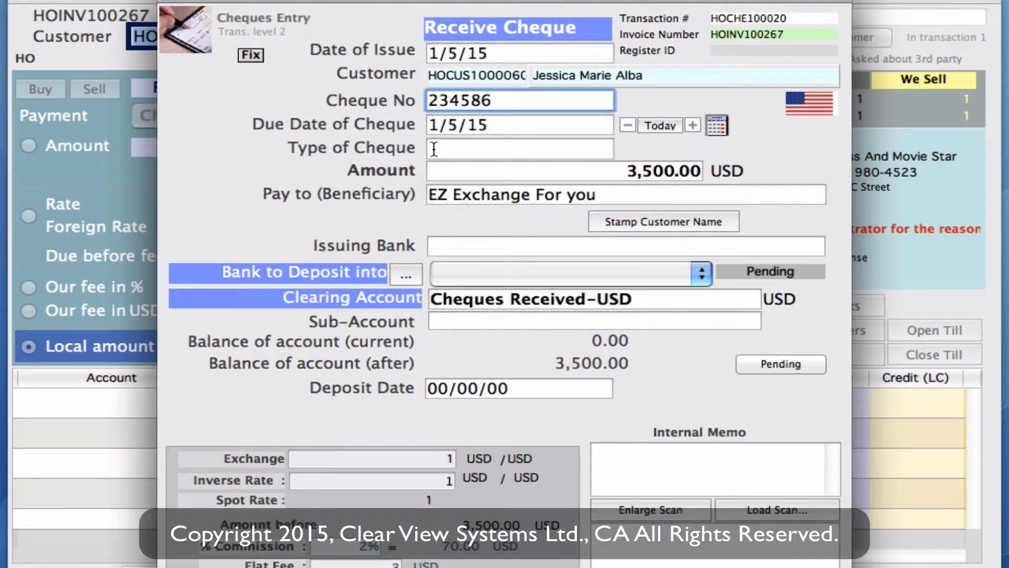
# Set the type of cheque to Company.
pyautogui.click(434, 149)
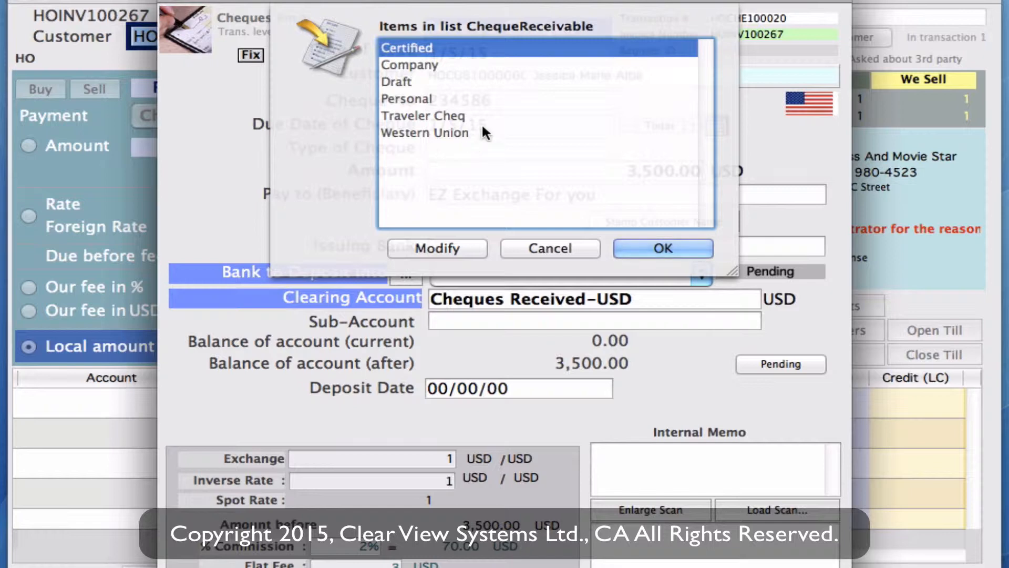
pyautogui.click(431, 63)
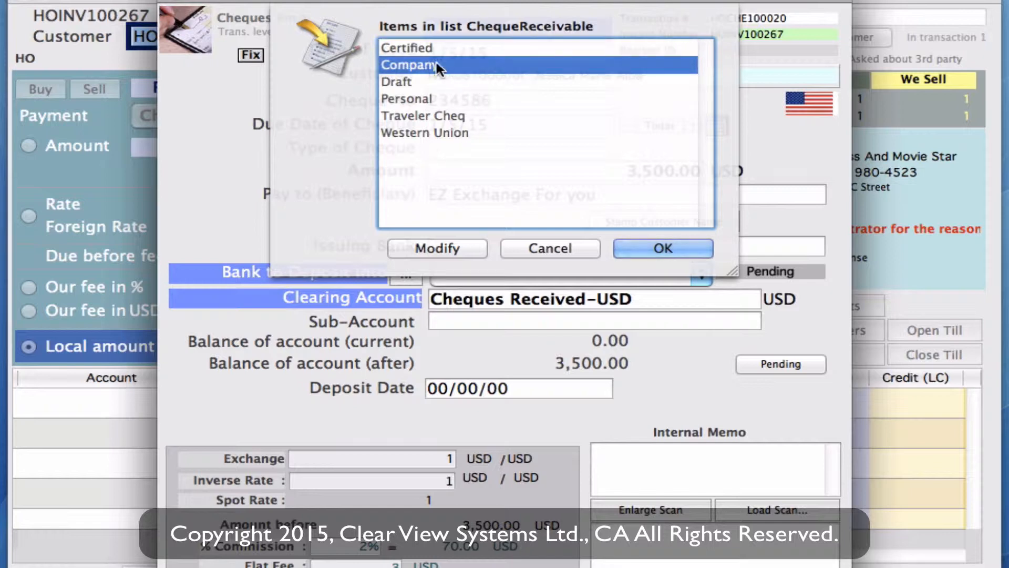
pyautogui.click(632, 243)
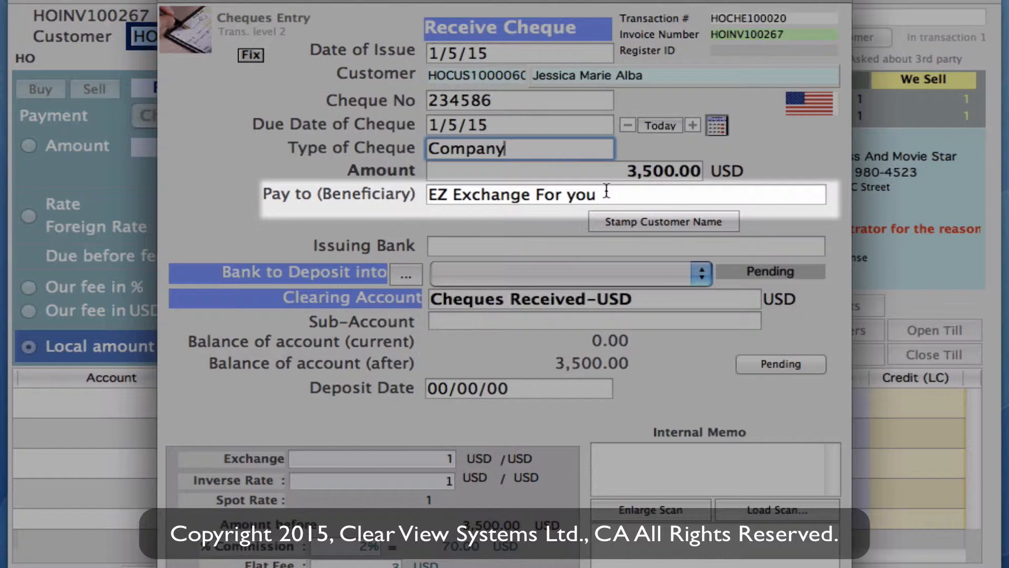
# Clear the cheque's beneficiary and replace it with the stamped customer name.
pyautogui.click(605, 193)
pyautogui.moveTo(605, 193); pyautogui.dragTo(432, 195)
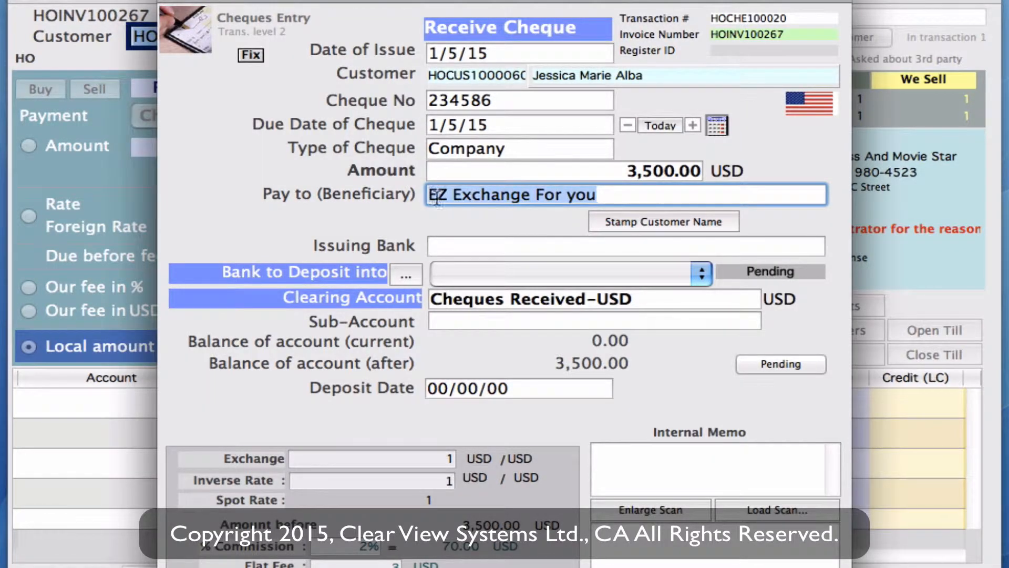
pyautogui.press('BackSpace')
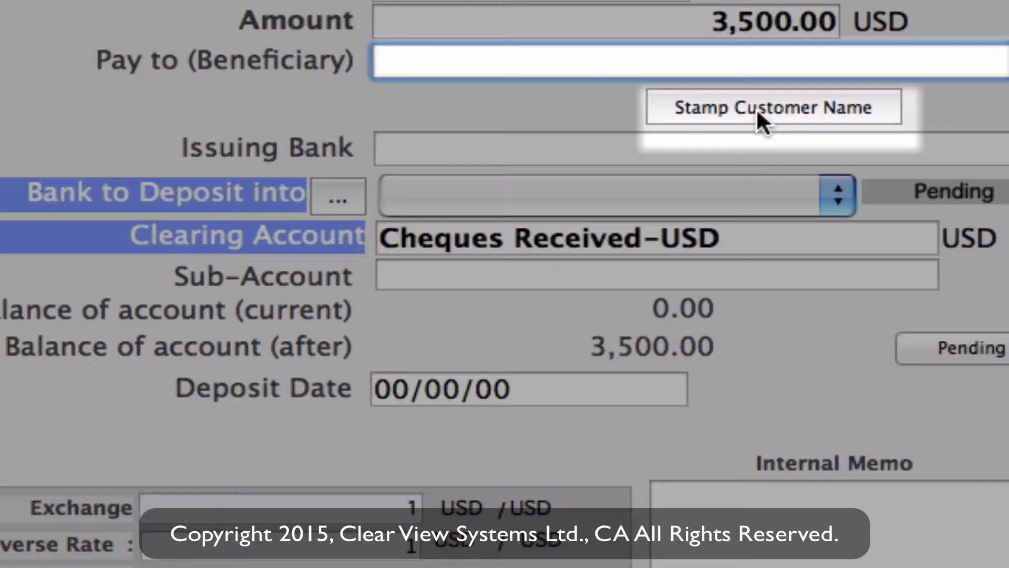
pyautogui.click(756, 108)
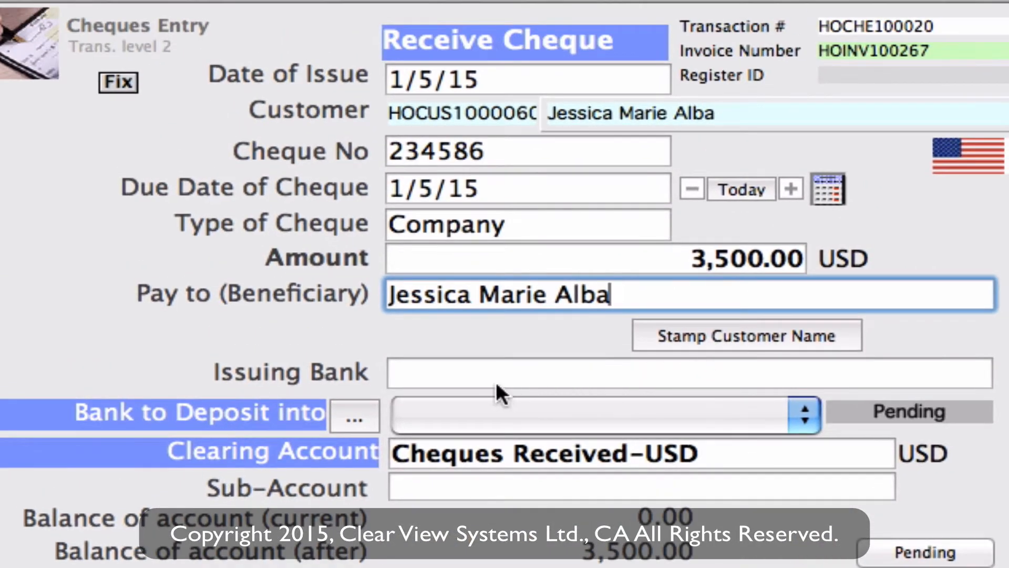
# Set the cheque's issuing bank to Bank of America from the list of banks.
pyautogui.click(444, 376)
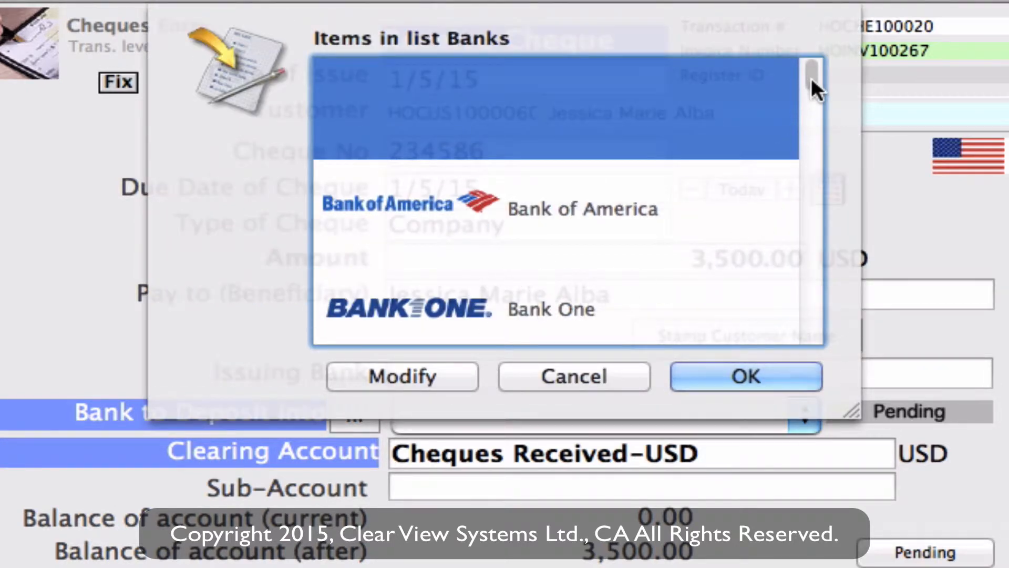
pyautogui.moveTo(812, 78)
pyautogui.mouseDown()
pyautogui.moveTo(821, 123)
pyautogui.moveTo(821, 71)
pyautogui.mouseUp()
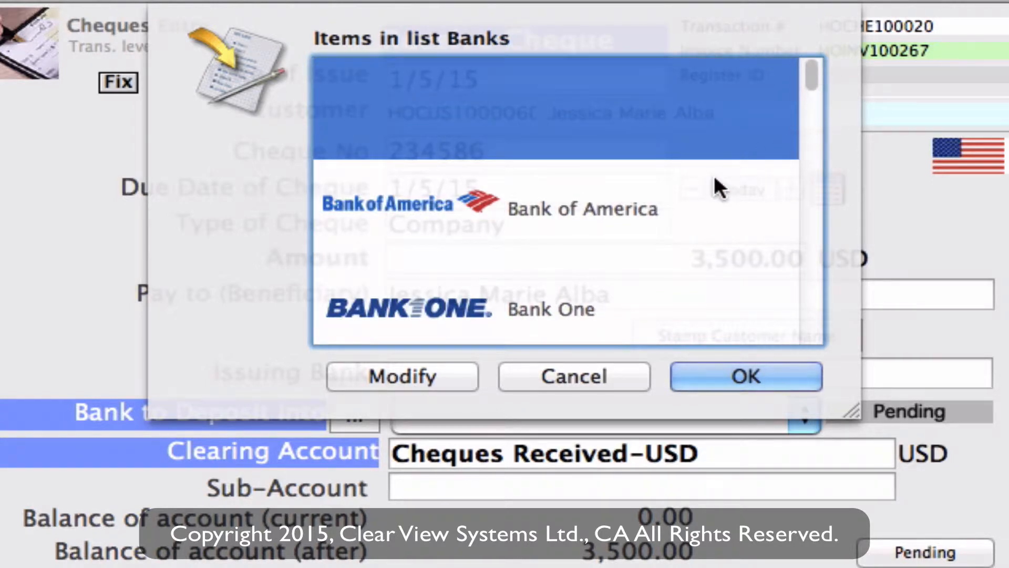
pyautogui.click(544, 205)
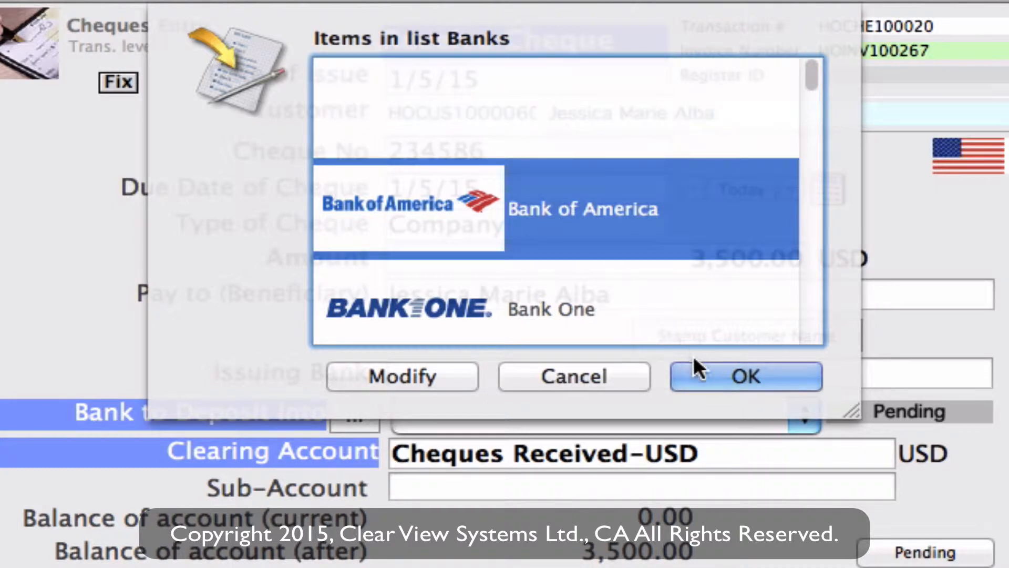
pyautogui.click(699, 378)
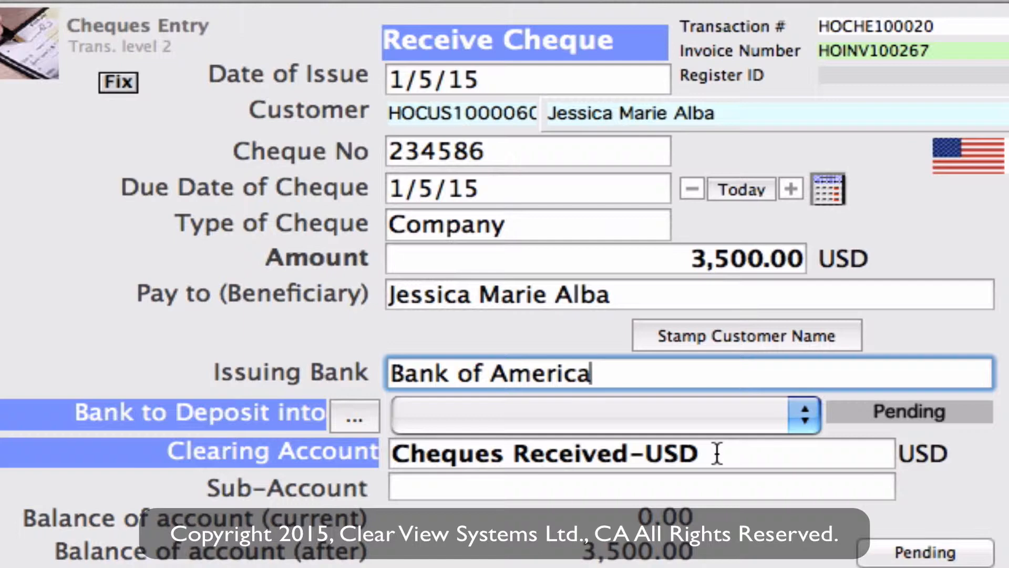
# Choose Royal Bank RBC-USD as the bank to deposit into and mark the cheque as pending.
pyautogui.click(802, 419)
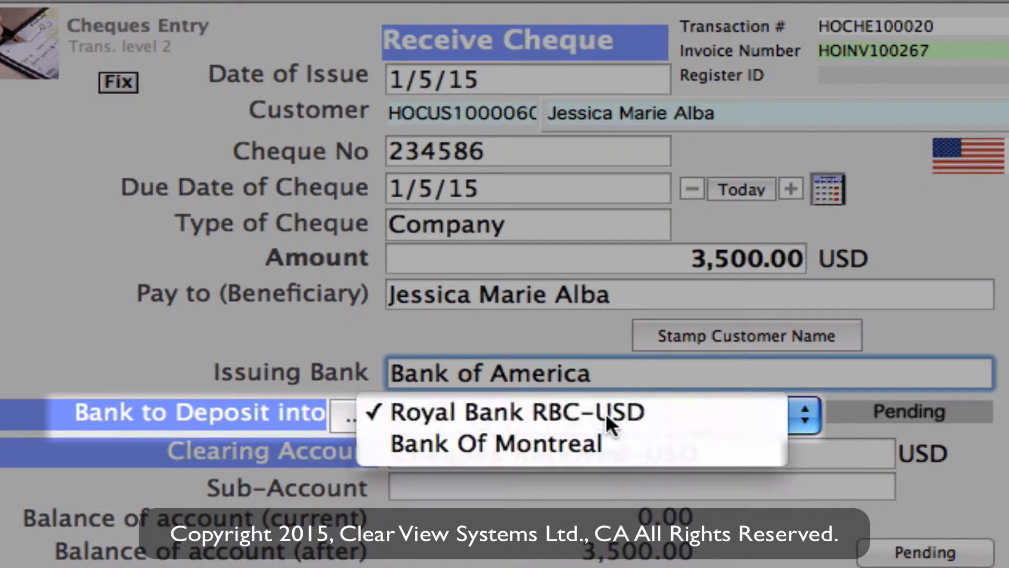
pyautogui.click(605, 412)
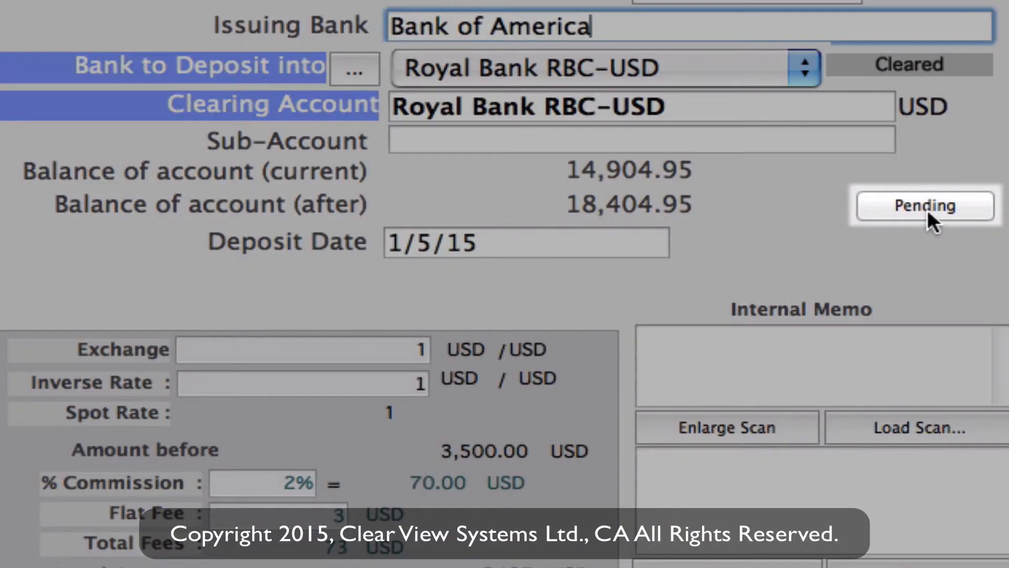
pyautogui.click(928, 209)
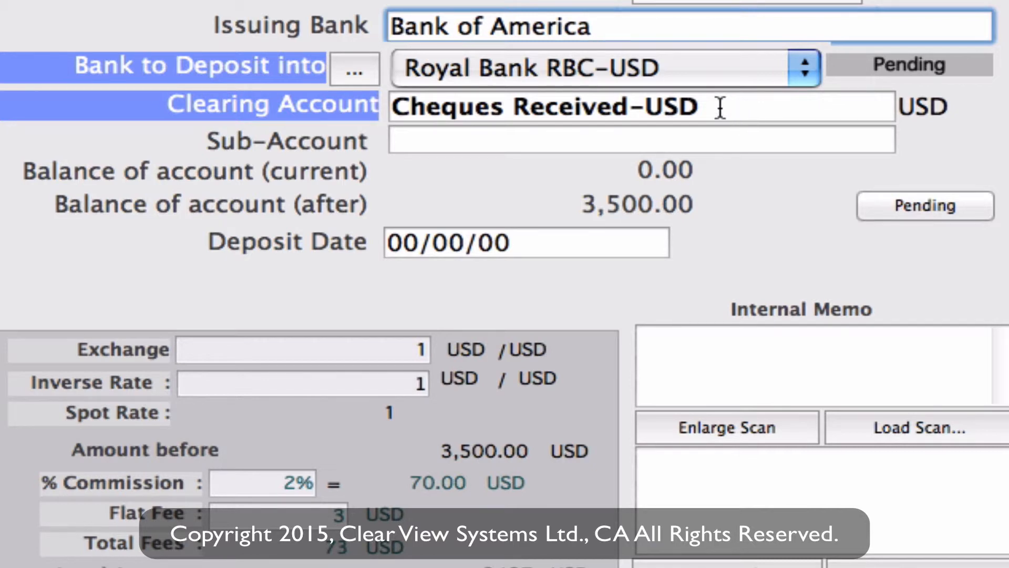
pyautogui.click(402, 137)
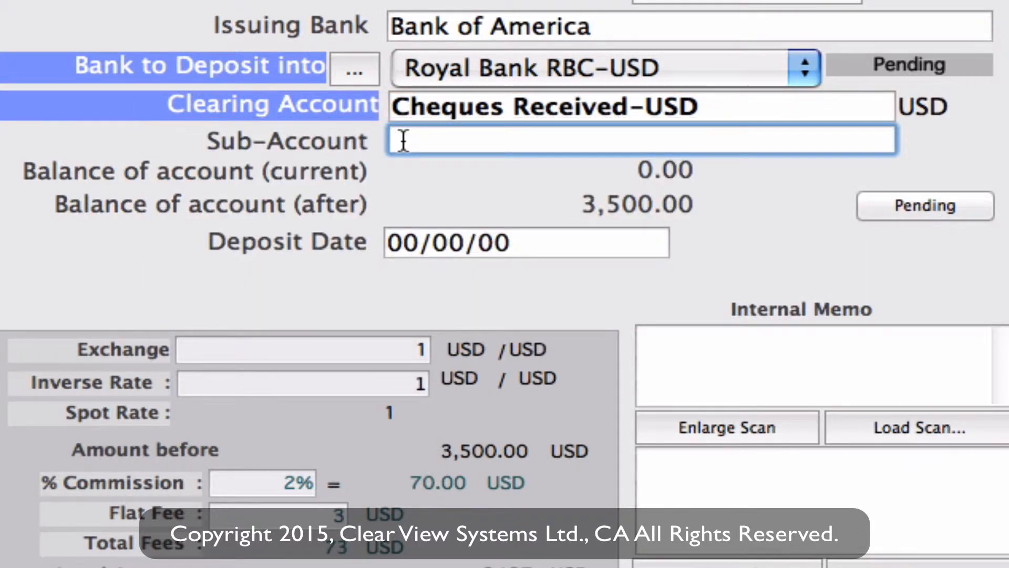
pyautogui.write('01')
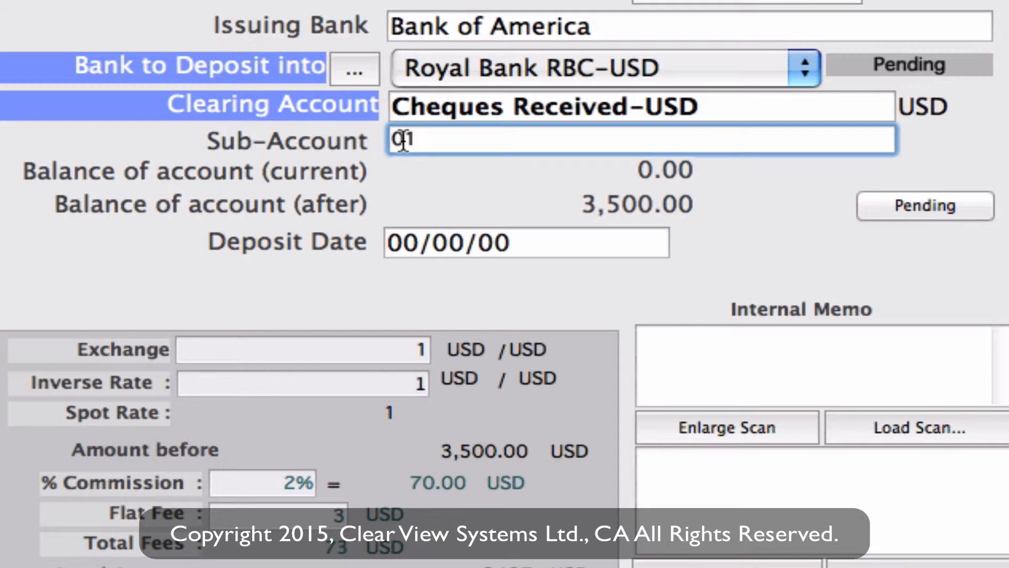
pyautogui.press('BackSpace')
pyautogui.press('BackSpace')
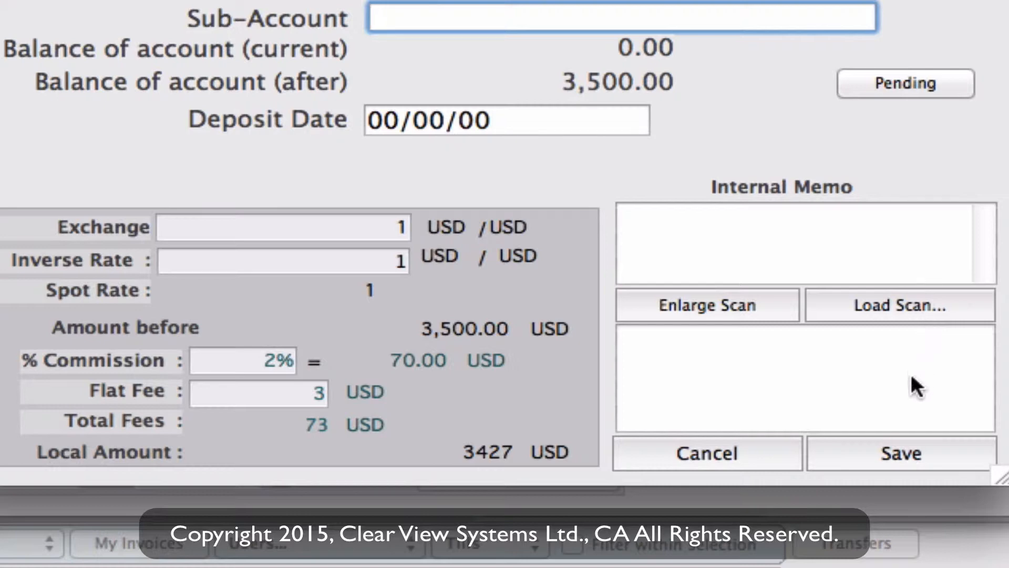
# Save the cheque entry, ignoring the caution about the beneficiary.
pyautogui.click(908, 451)
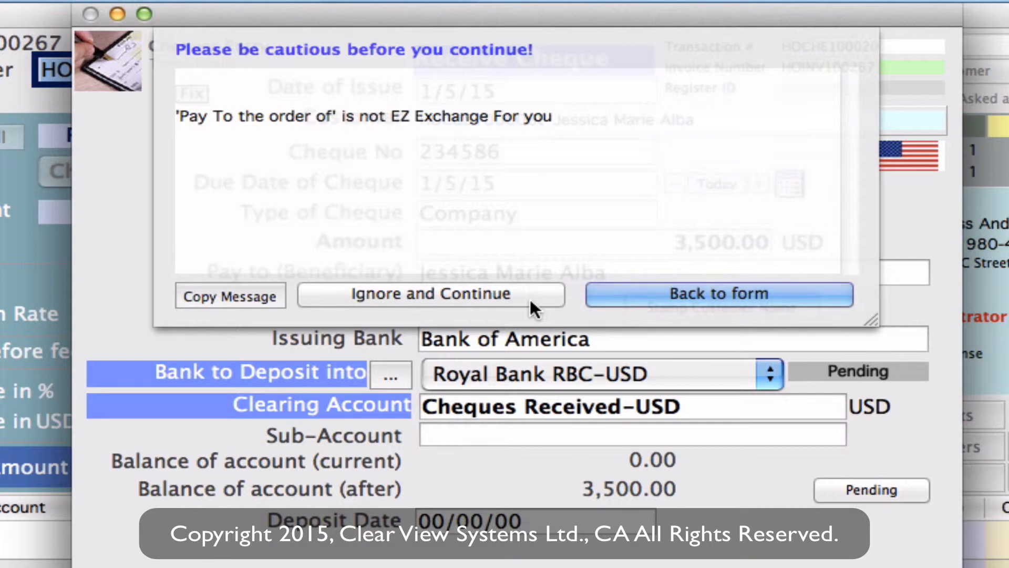
pyautogui.click(498, 294)
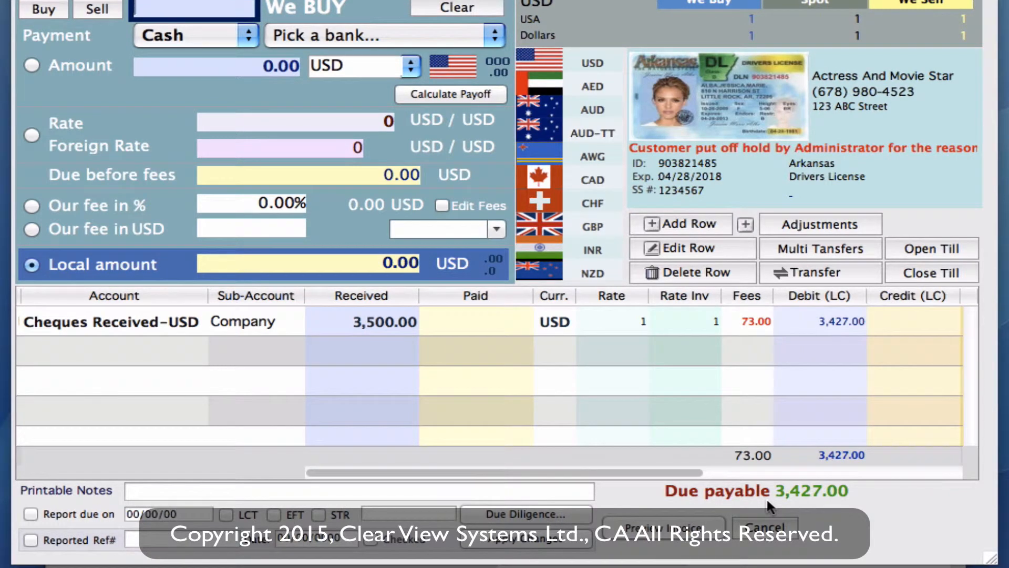
# Add a row paying the customer the amount due in USD cash, then save the invoice and close its record.
pyautogui.click(684, 223)
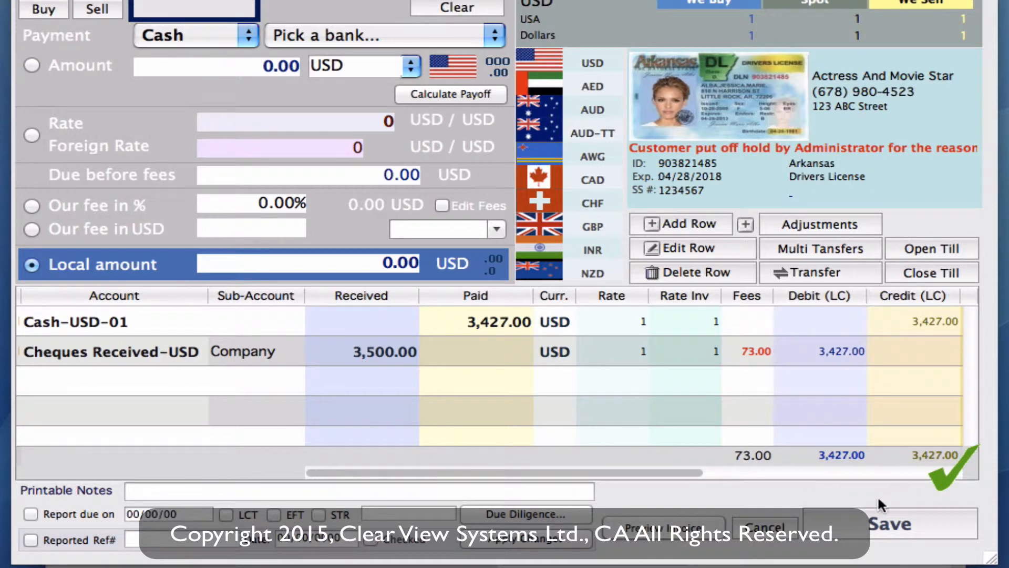
pyautogui.click(871, 526)
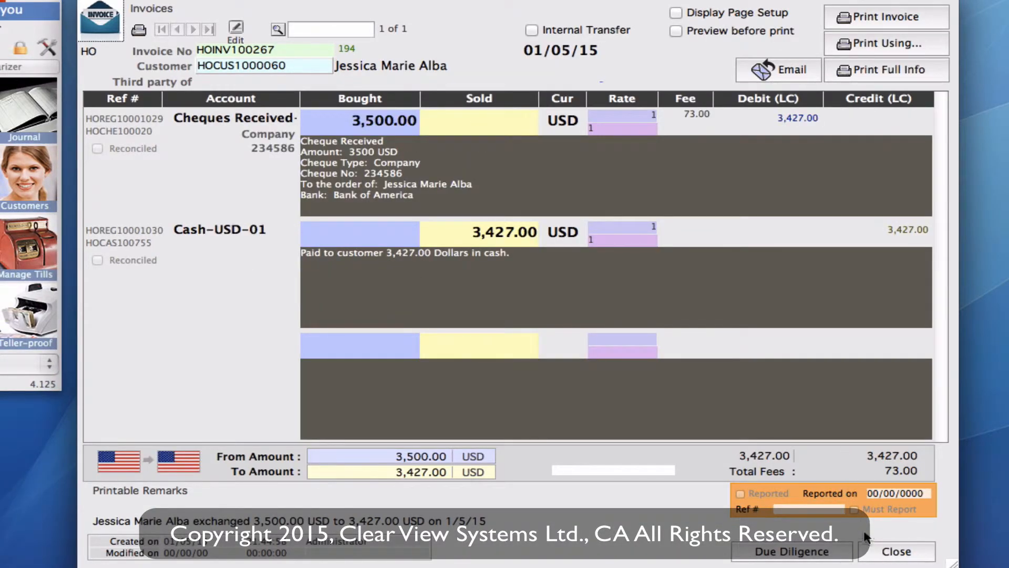
pyautogui.click(881, 556)
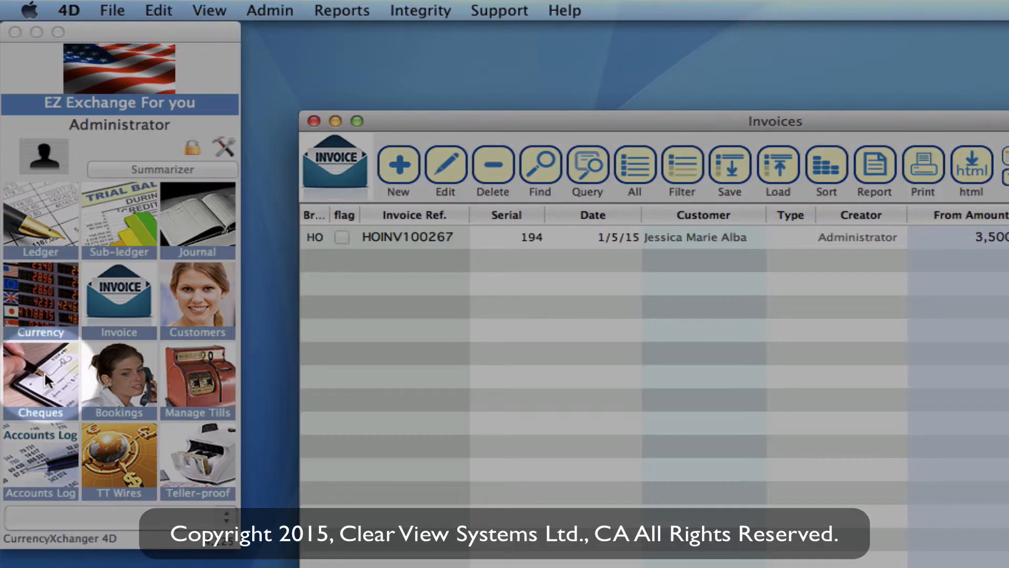
# List the pending cheques and open the customer's 3,500 USD cheque for editing.
pyautogui.click(44, 371)
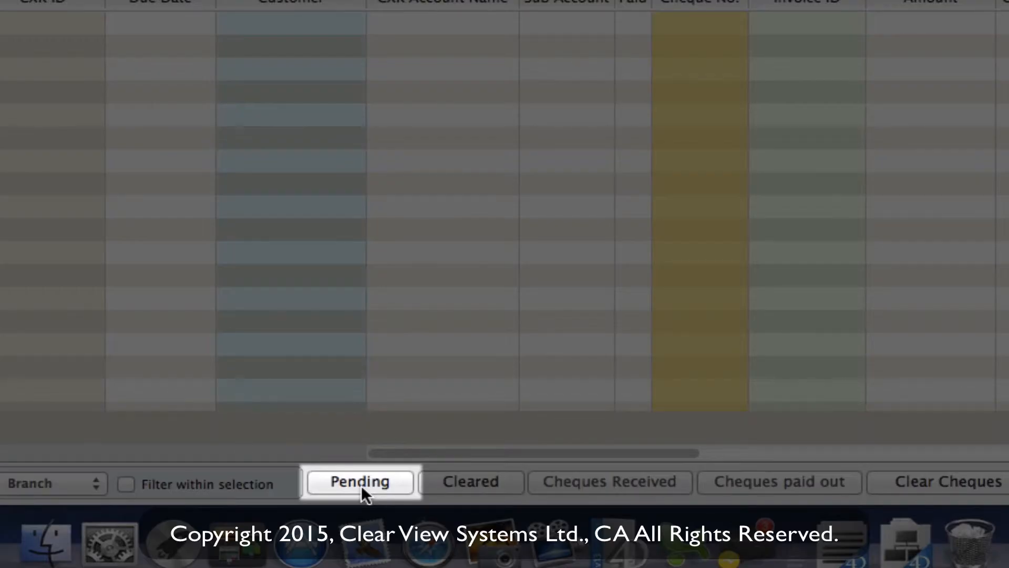
pyautogui.click(362, 483)
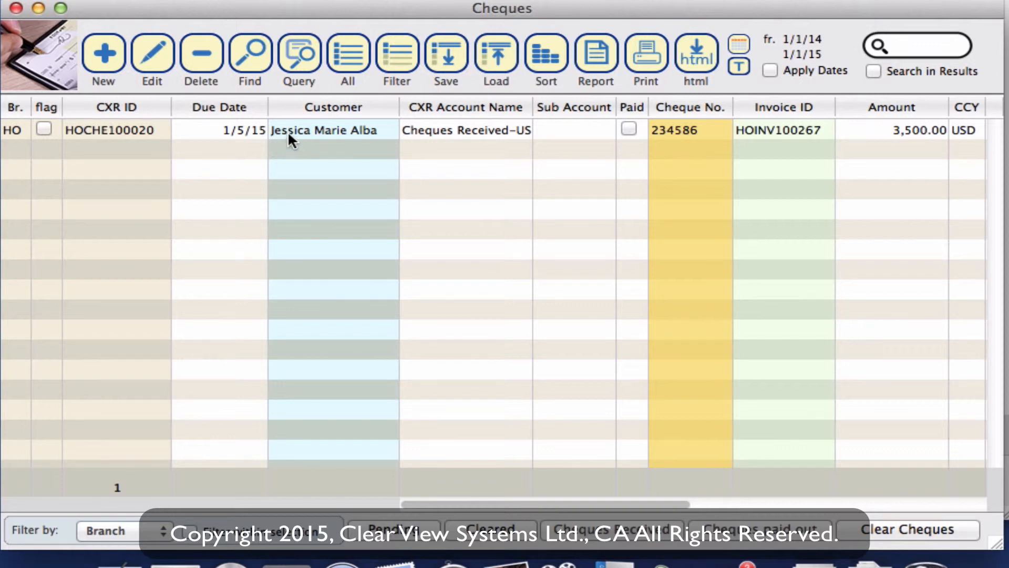
pyautogui.click(288, 130)
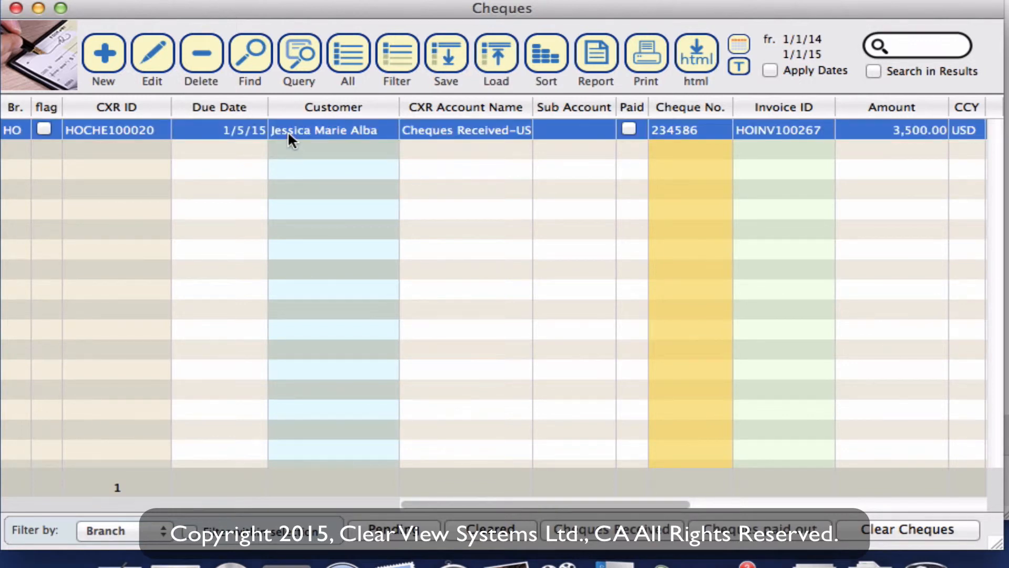
pyautogui.click(152, 54)
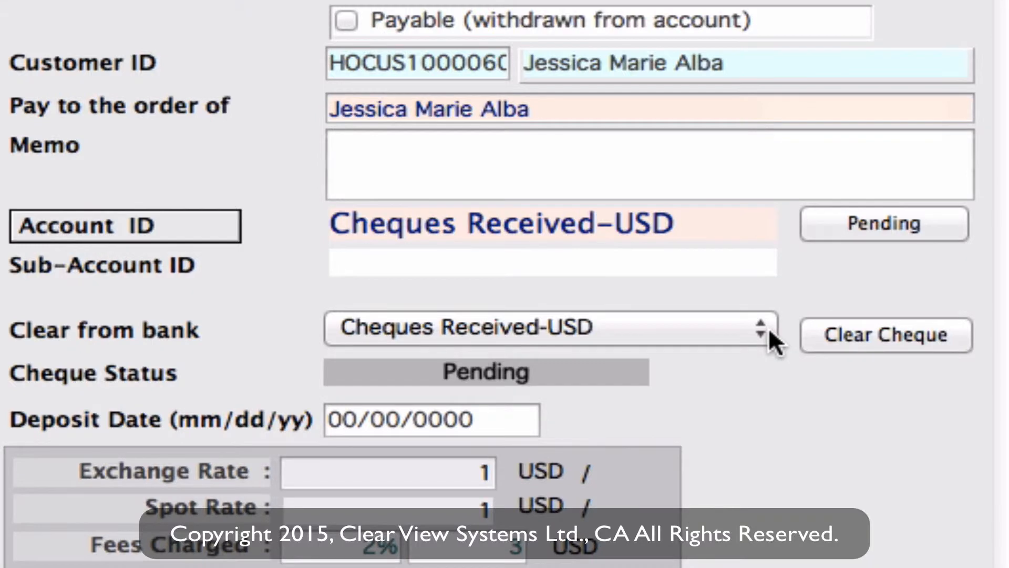
# Clear the cheque into Royal Bank RBC-USD and save it, ignoring the beneficiary caution.
pyautogui.click(769, 329)
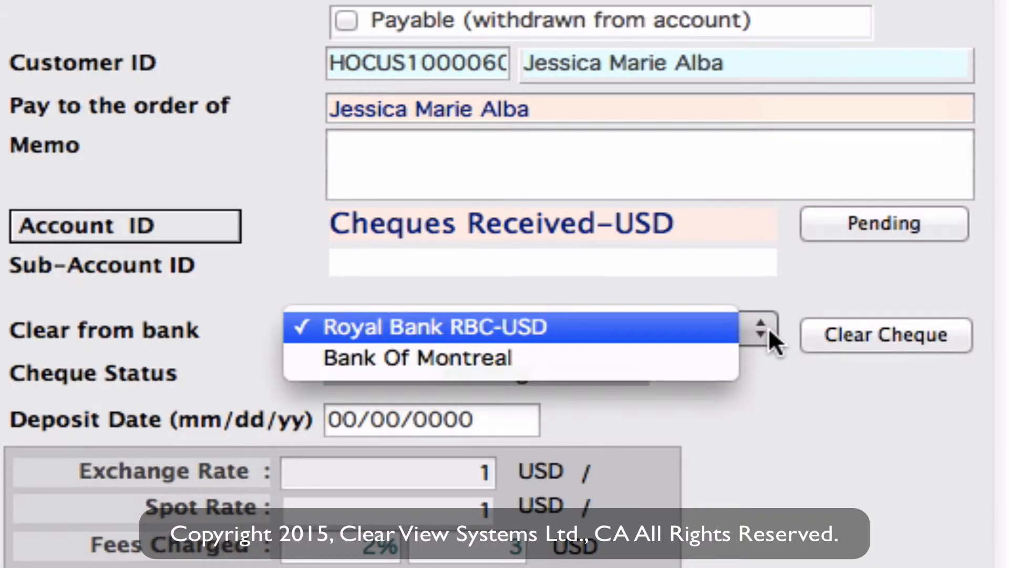
pyautogui.click(518, 326)
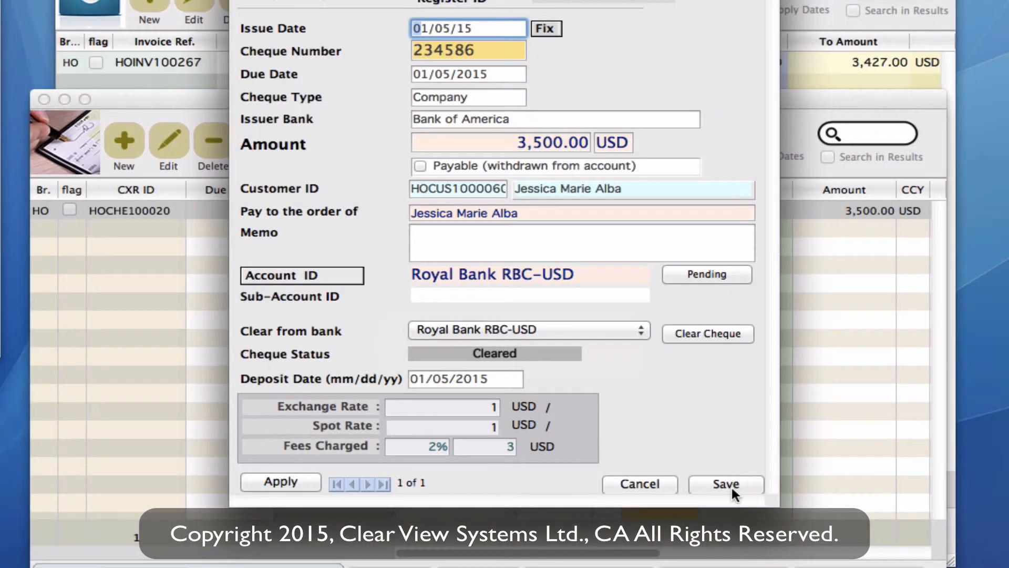
pyautogui.click(731, 487)
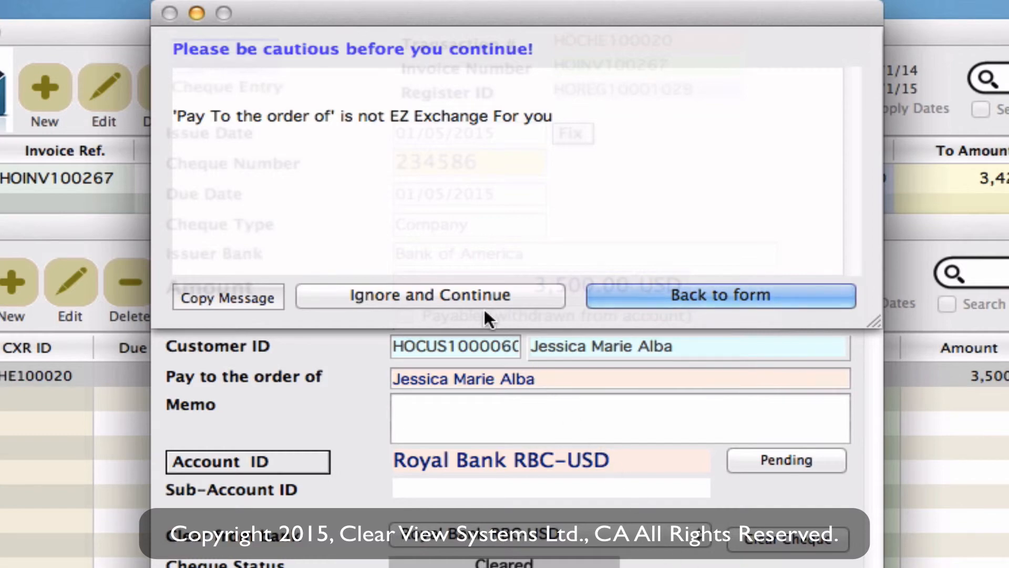
pyautogui.click(474, 291)
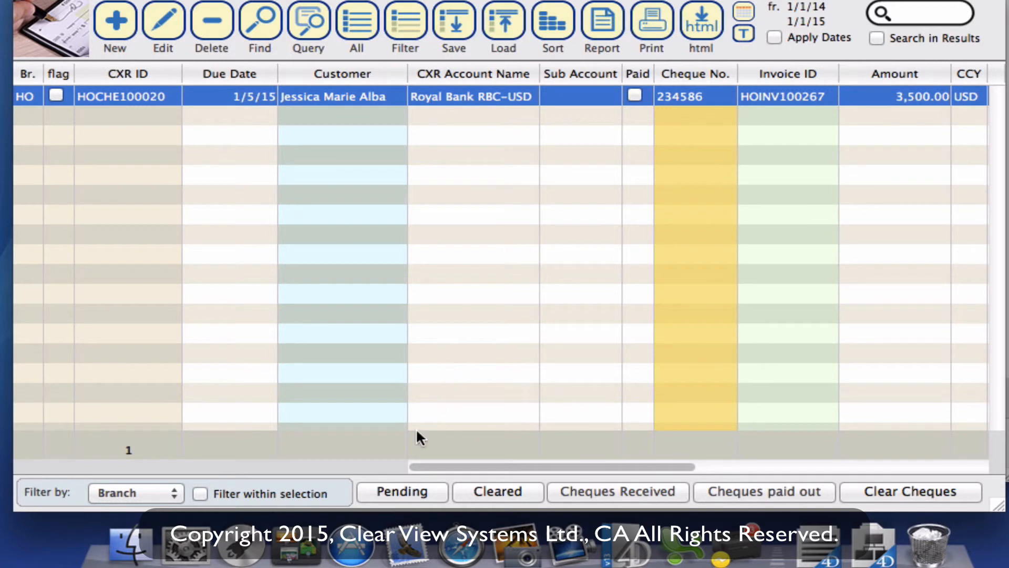
# Recheck the list of pending cheques and show the sub-ledger account balances for today, 1/5/15.
pyautogui.click(409, 491)
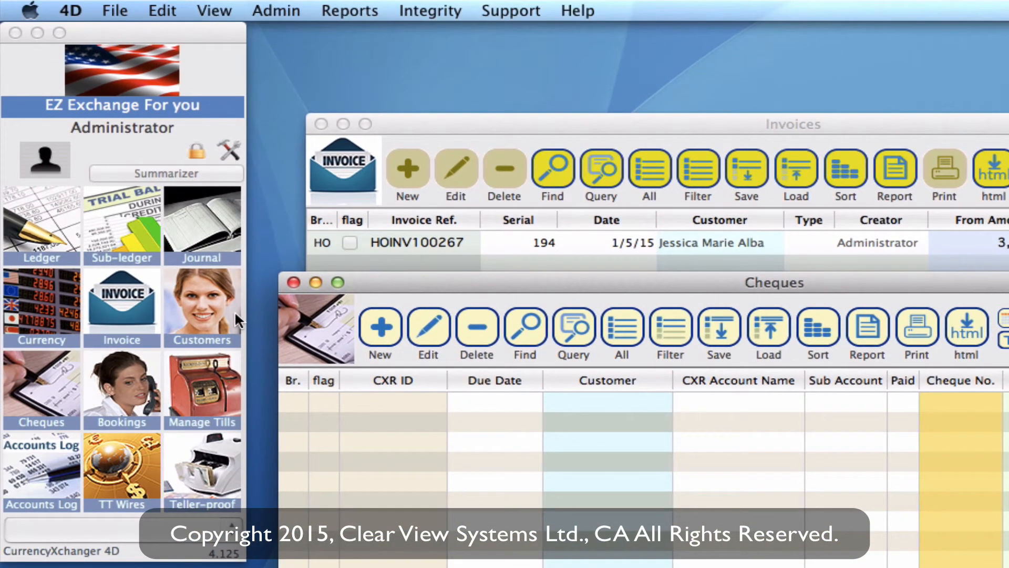
pyautogui.click(119, 215)
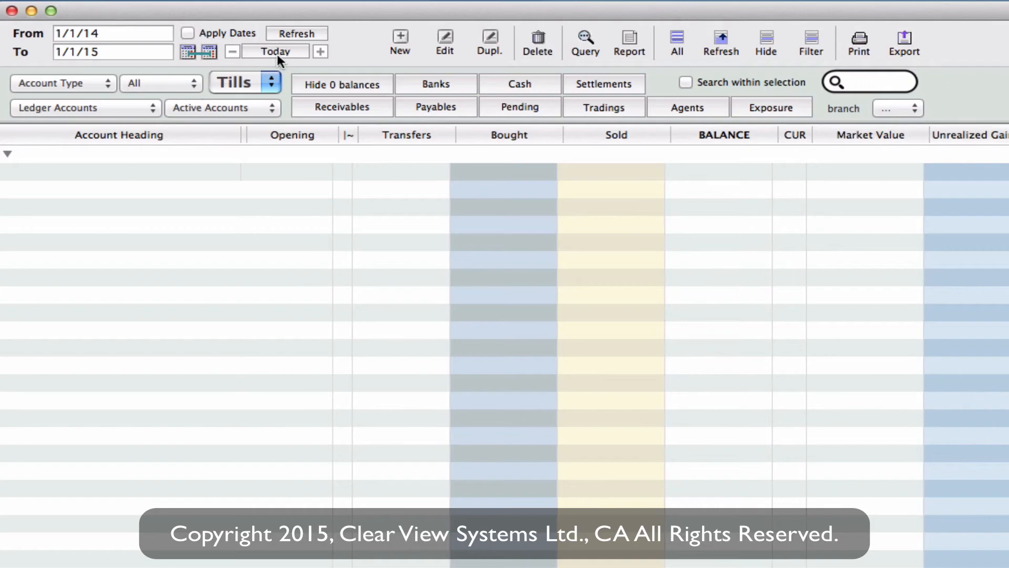
pyautogui.click(275, 51)
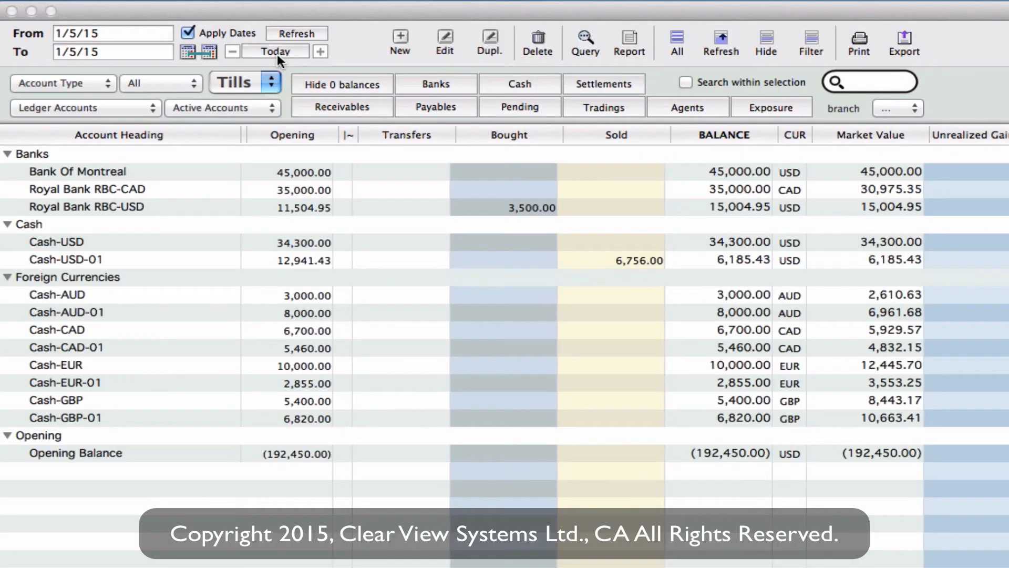